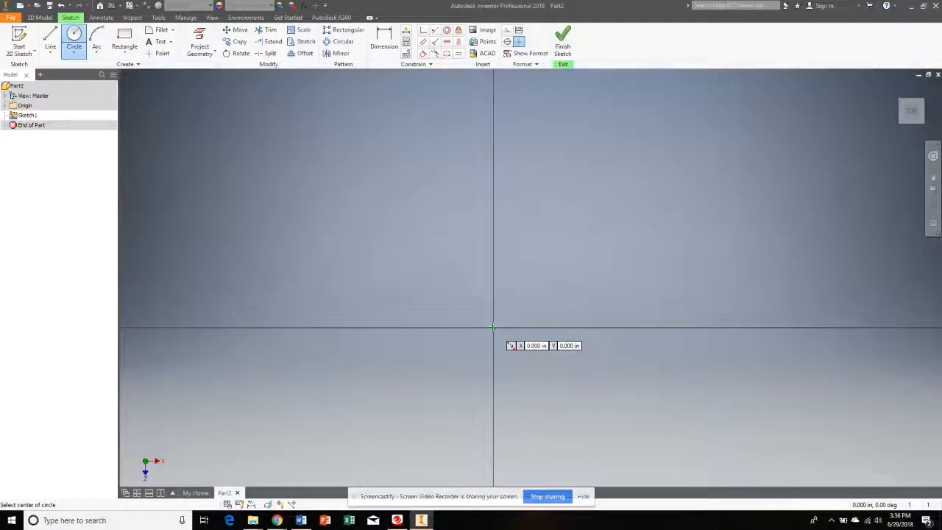
# - Sketch a circle with a 4 in diameter centred on the origin and finish the sketch
pyautogui.click(491, 327)
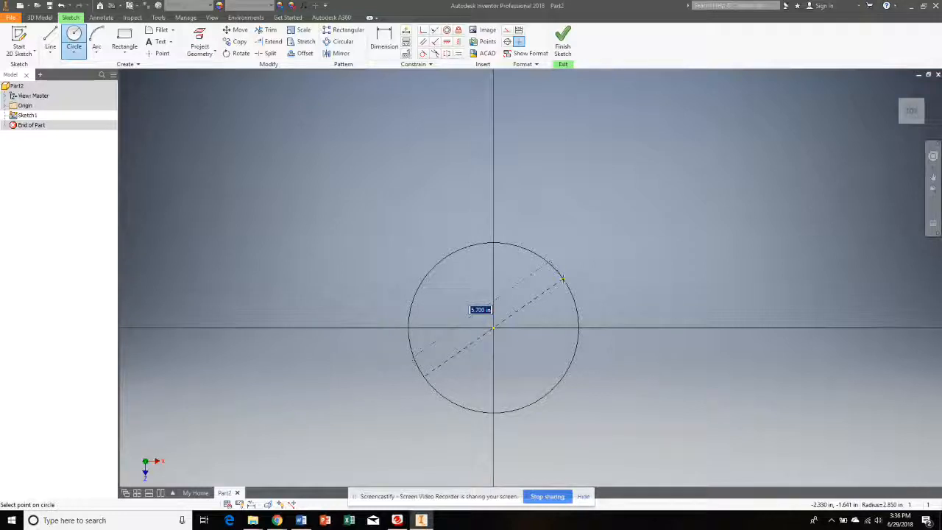
pyautogui.write('4')
pyautogui.press('Return')
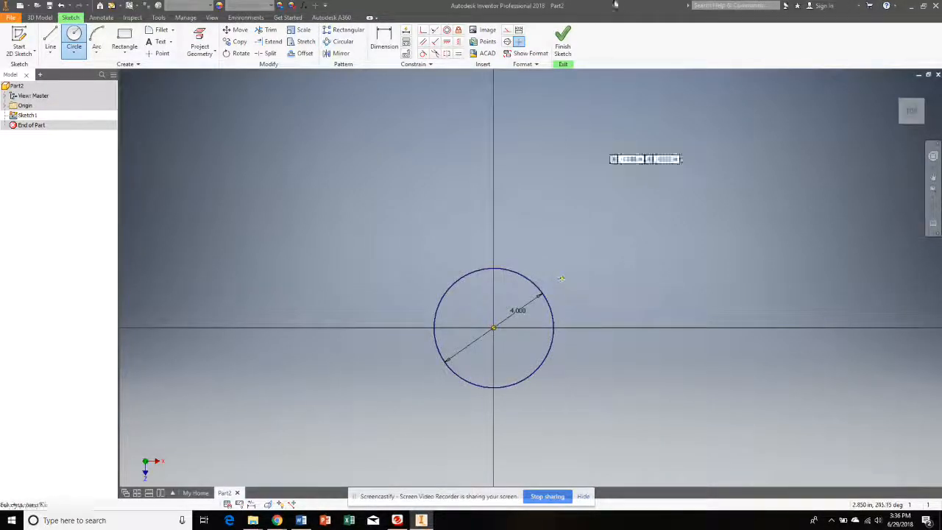
pyautogui.click(562, 38)
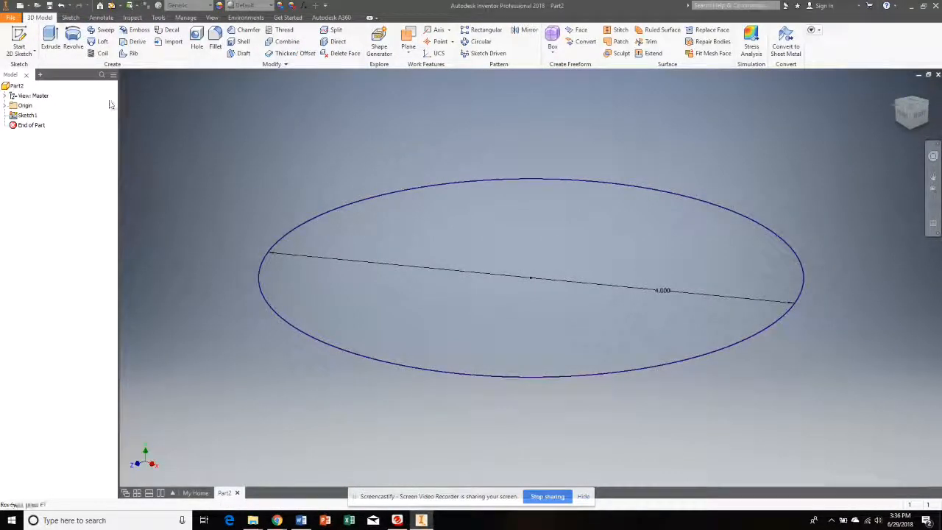
# - Extrude the circle 1.5 in upward into a solid cylinder
pyautogui.click(50, 41)
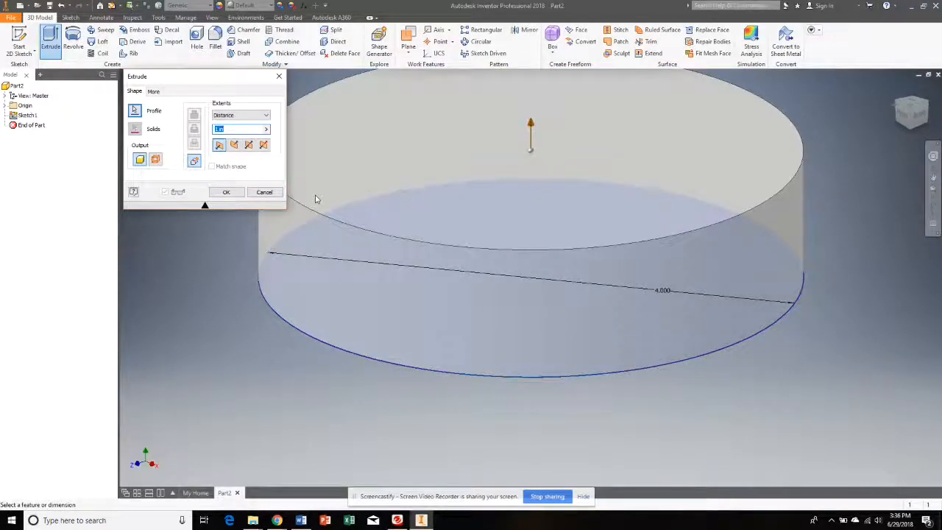
pyautogui.write('1.5')
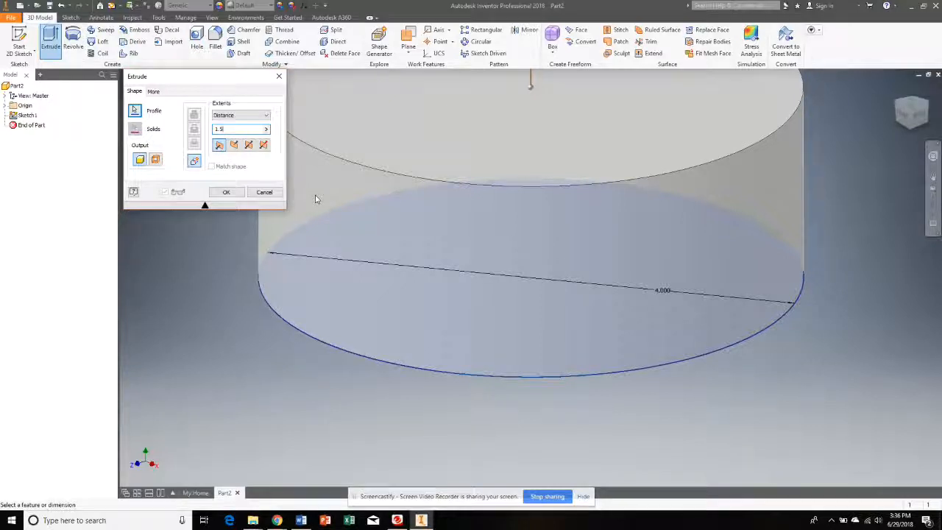
pyautogui.press('Return')
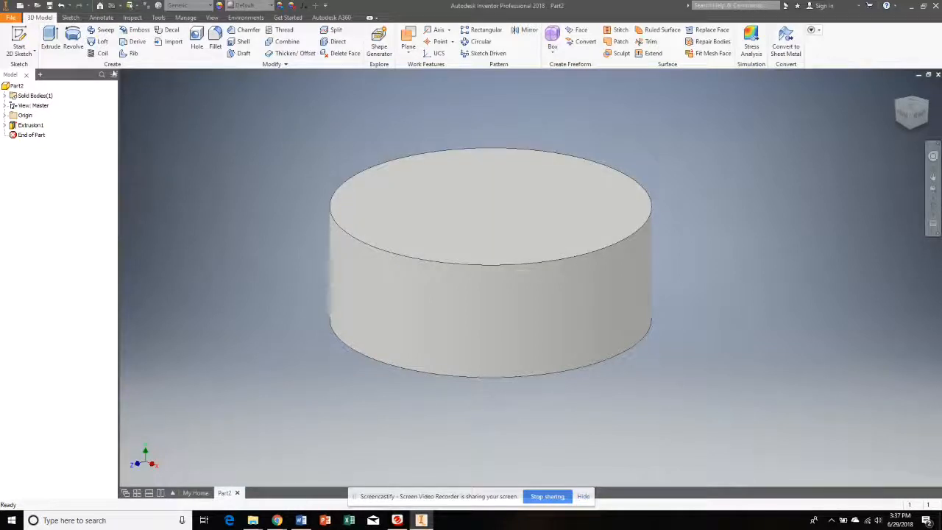
# - Start a sketch on the cylinder's top face and place a point on the vertical axis about 1.35 in above the centre
pyautogui.click(20, 40)
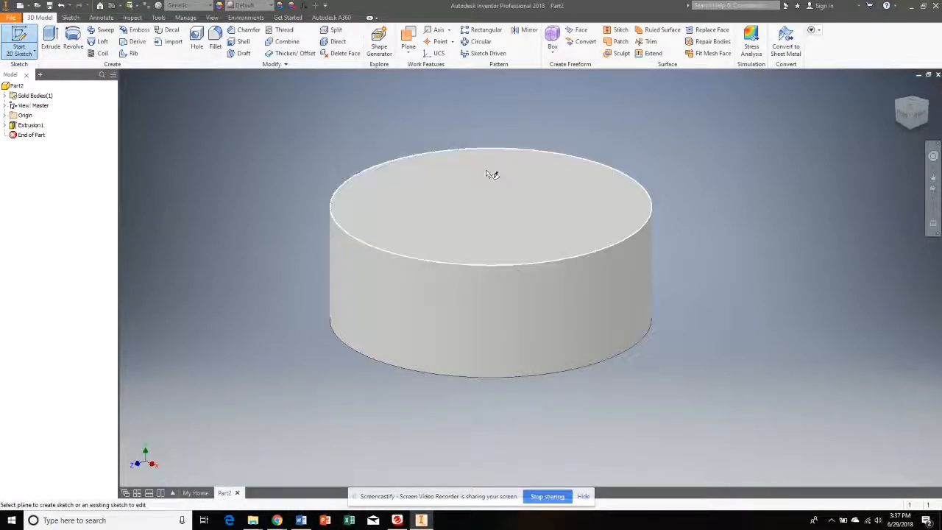
pyautogui.click(497, 214)
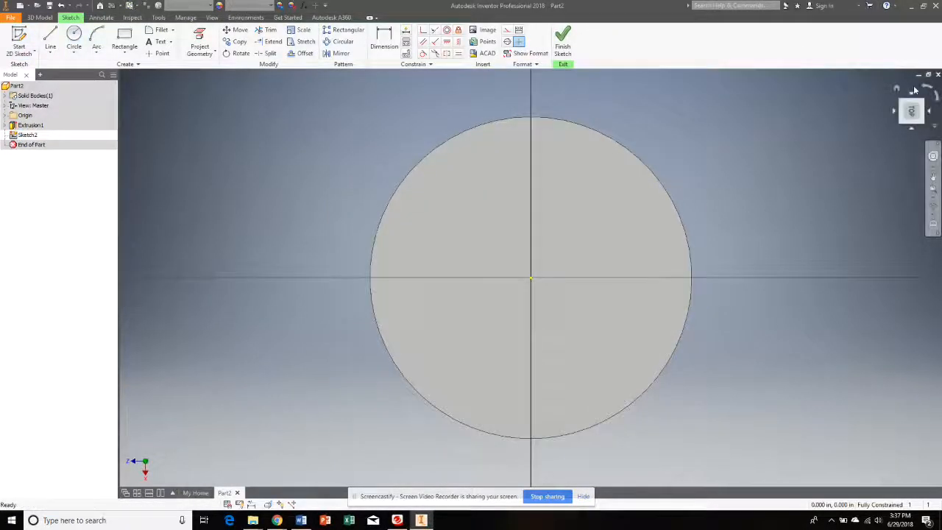
pyautogui.click(916, 90)
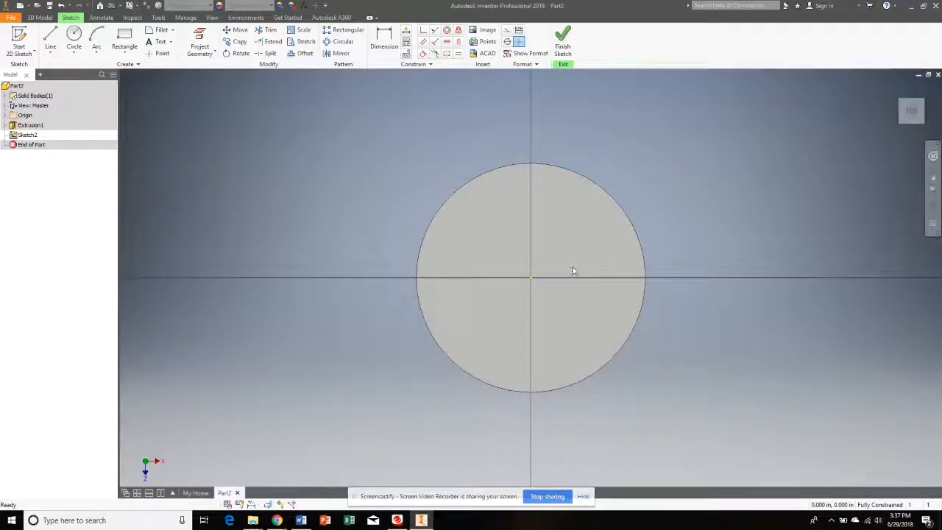
pyautogui.scroll(3, 569, 265)
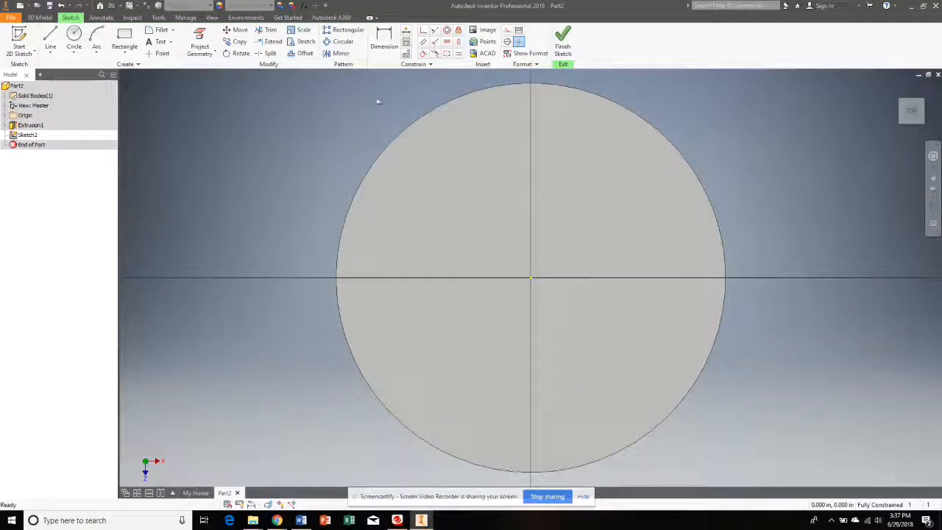
pyautogui.click(162, 53)
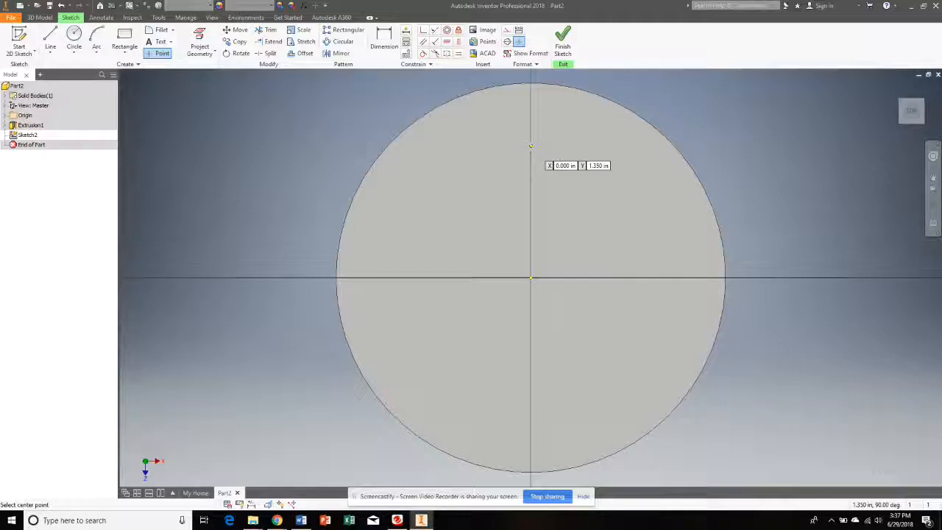
# - Dimension the vertical distance from the circle's centre to the sketch point and set it to 1.25 in
pyautogui.click(386, 38)
pyautogui.click(532, 147)
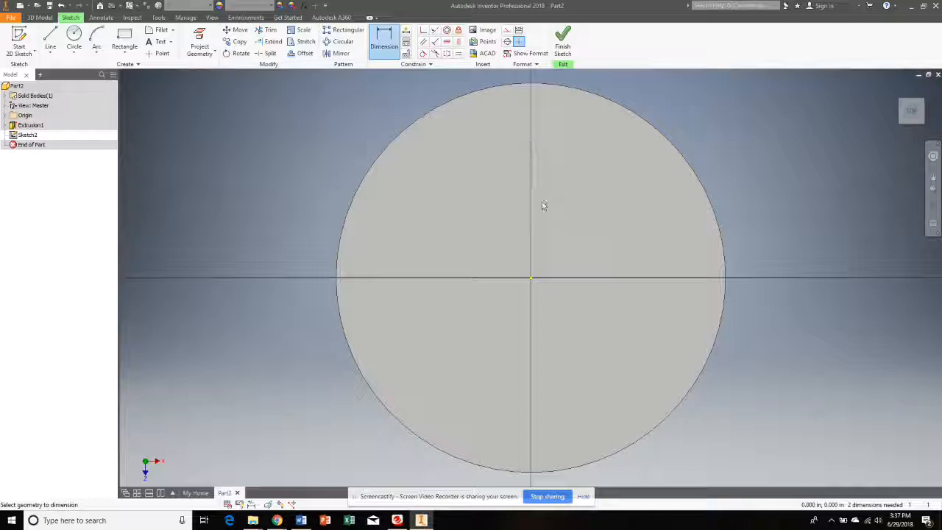
pyautogui.click(531, 280)
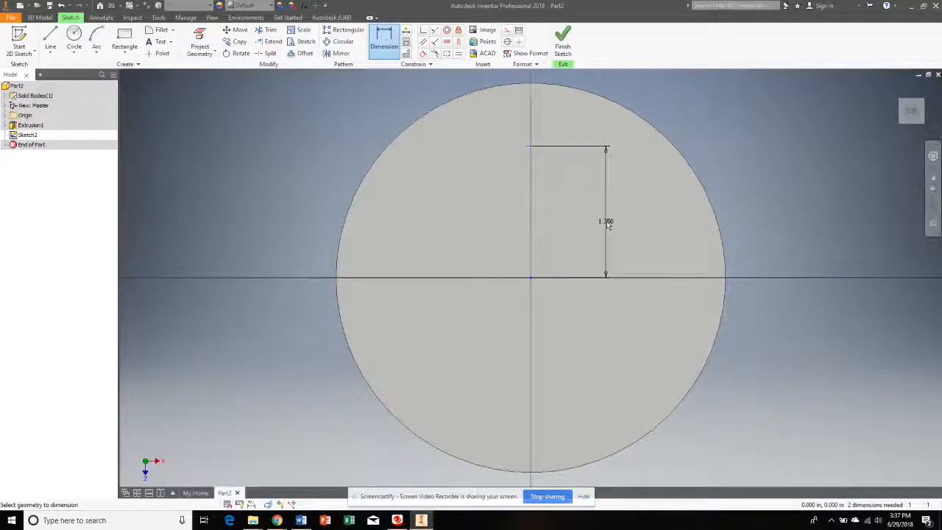
pyautogui.click(606, 220)
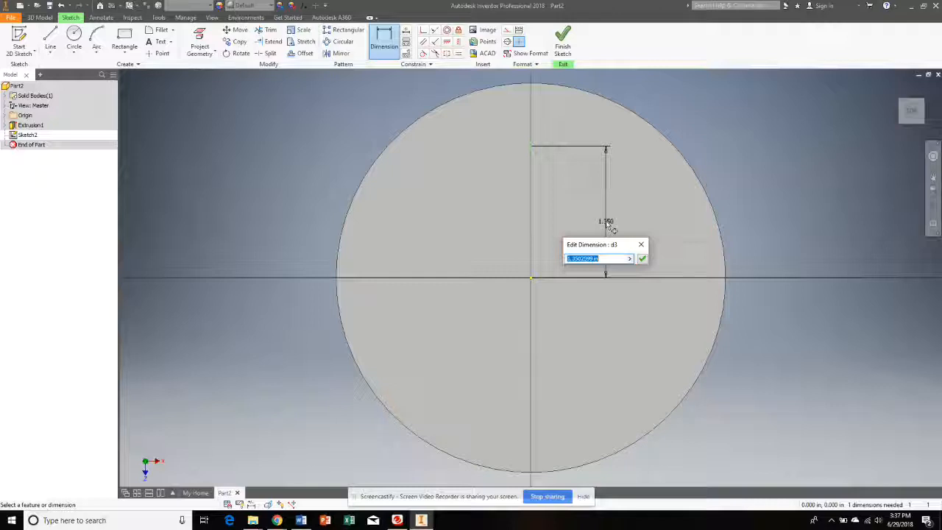
pyautogui.write('1.25')
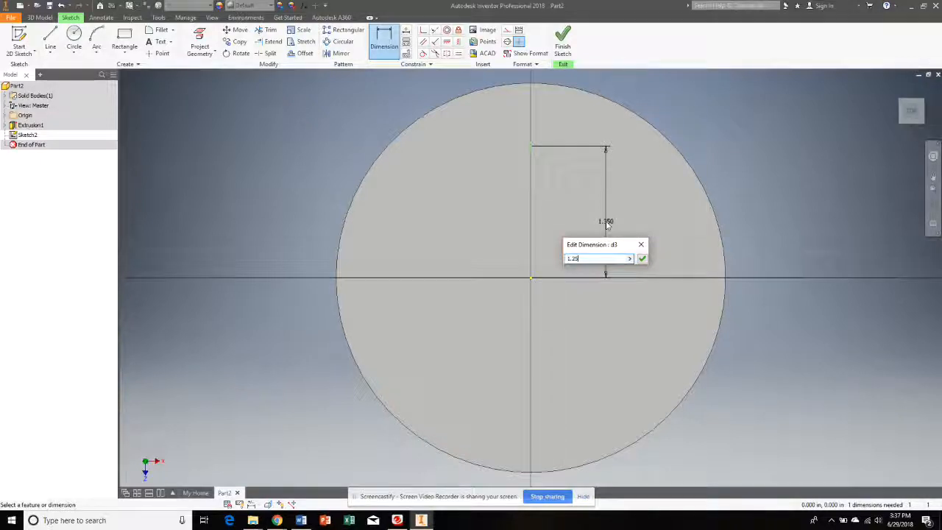
pyautogui.press('Return')
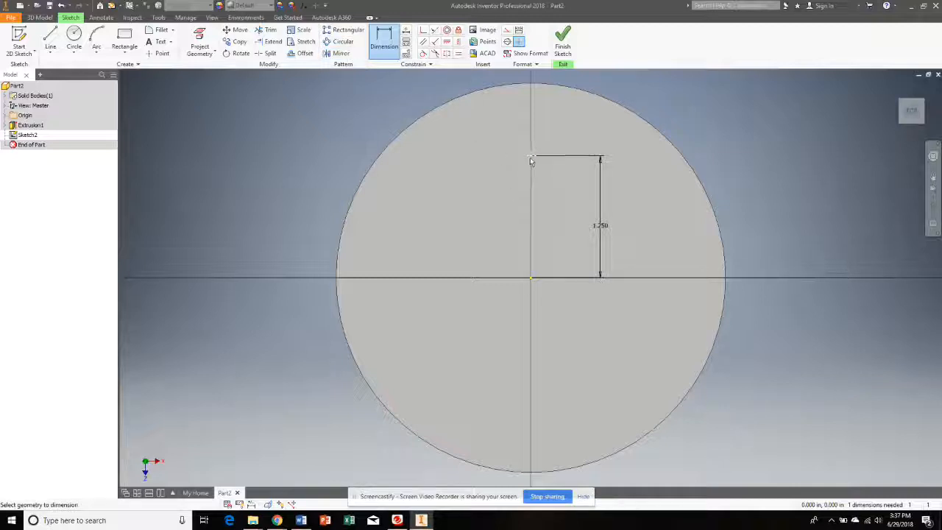
# - Create a circular pattern of the sketch point around the centre with 5 instances over 360 degrees, and finish the sketch
pyautogui.click(343, 42)
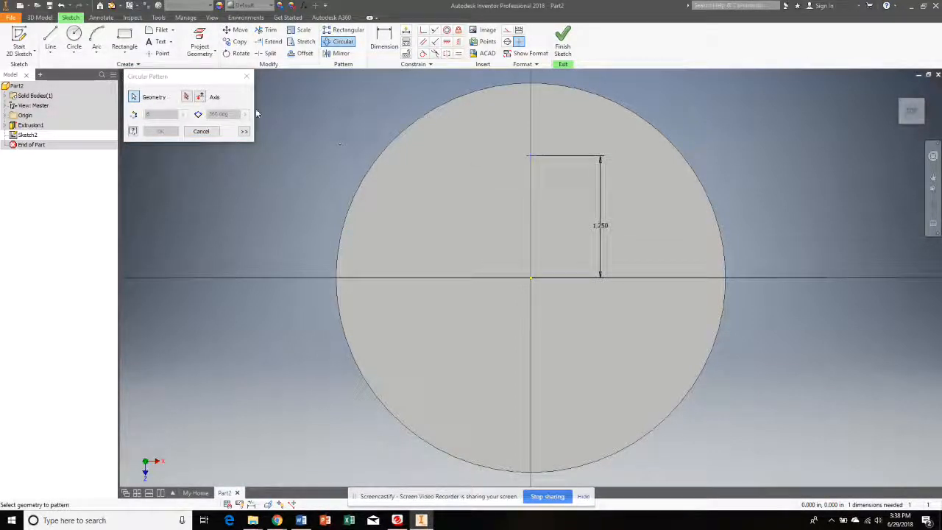
pyautogui.click(188, 98)
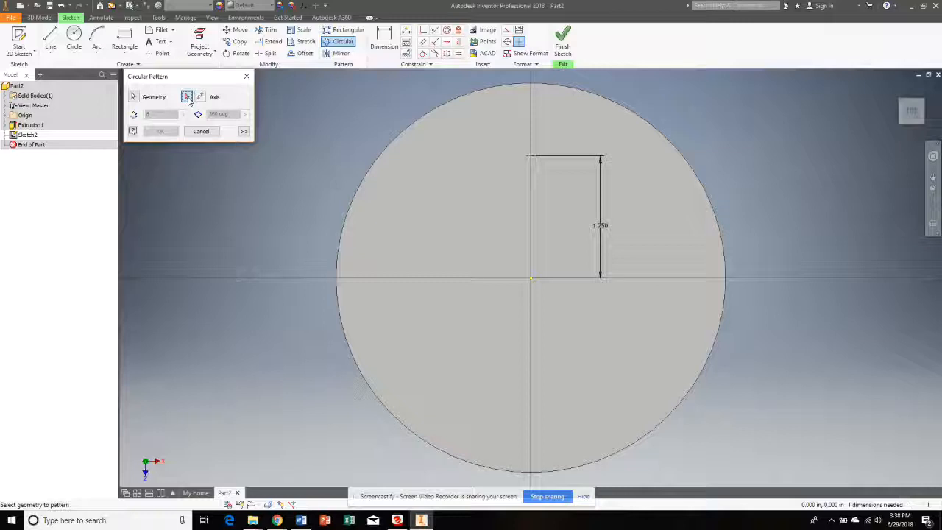
pyautogui.click(530, 277)
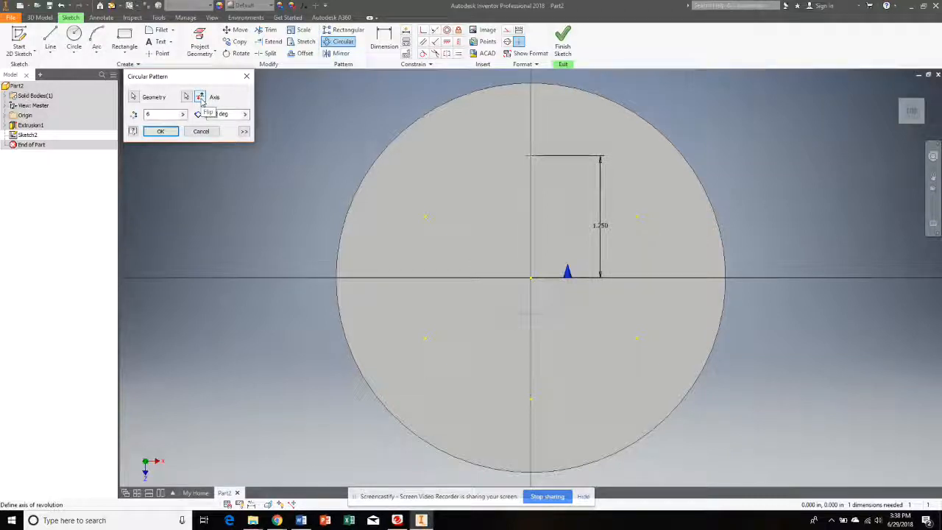
pyautogui.click(200, 99)
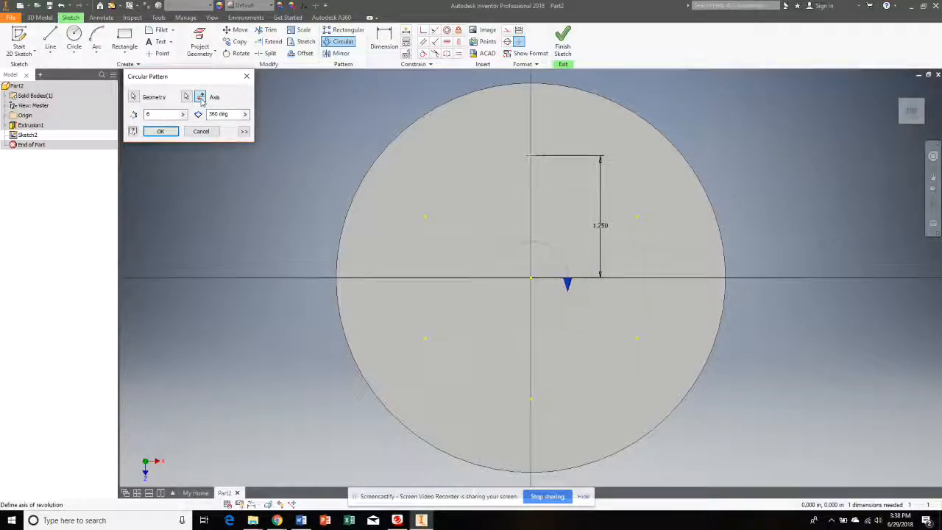
pyautogui.click(201, 99)
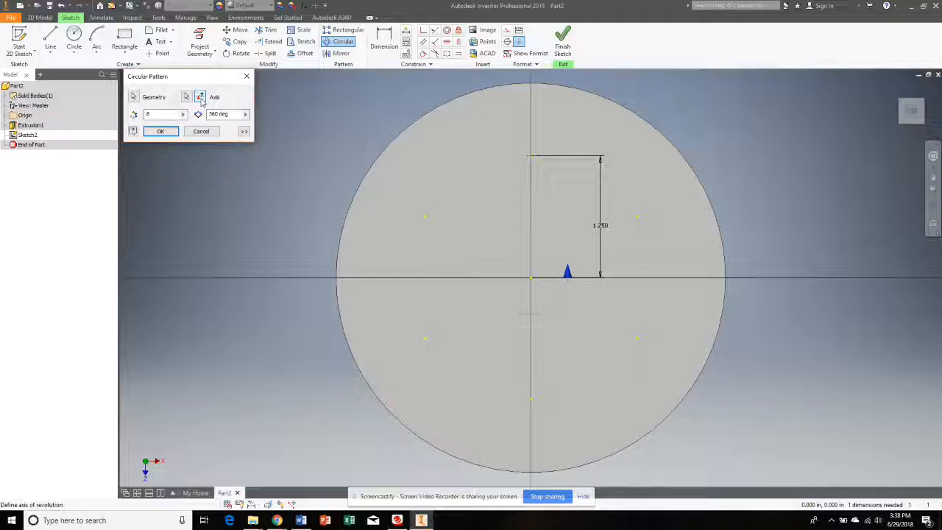
pyautogui.click(200, 99)
pyautogui.click(200, 98)
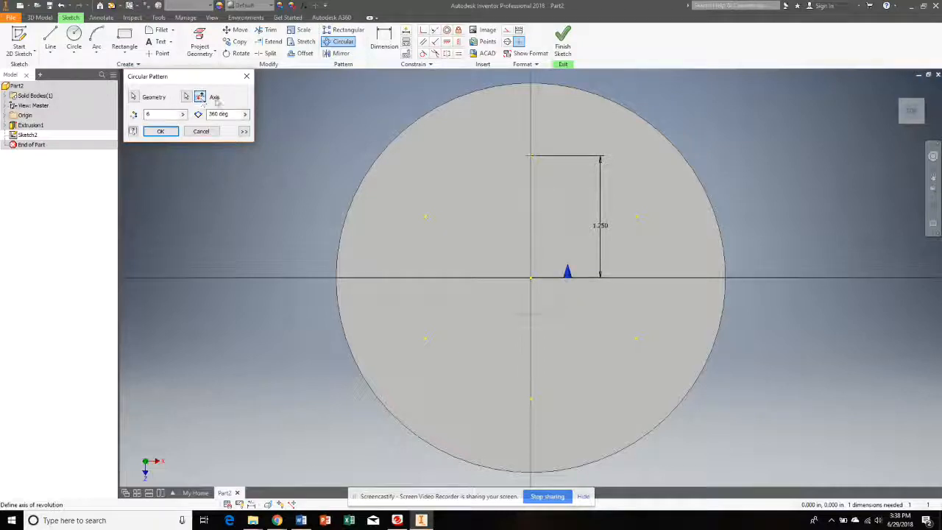
pyautogui.moveTo(164, 115); pyautogui.dragTo(140, 115)
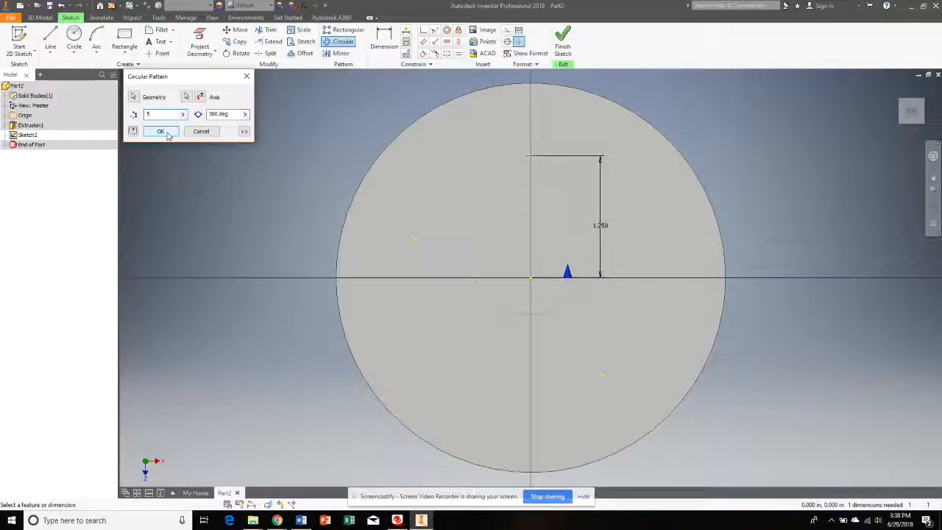
pyautogui.click(160, 132)
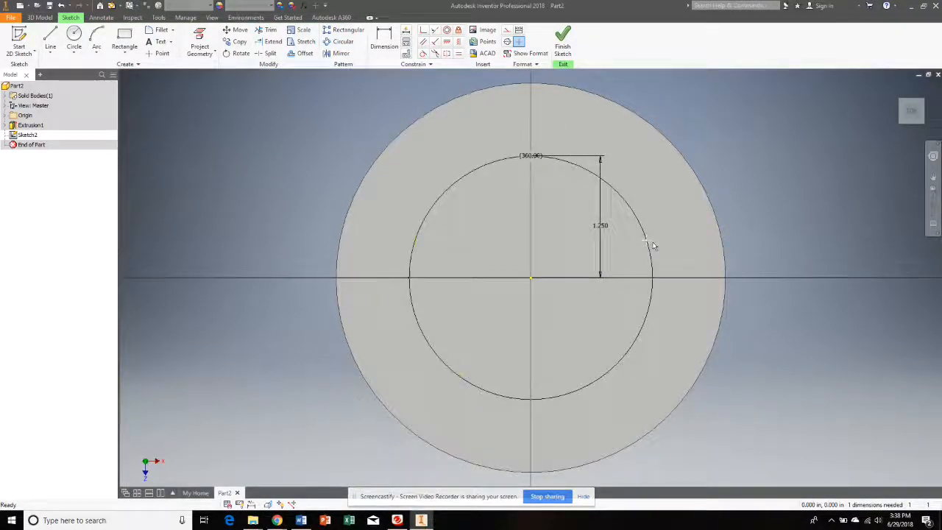
pyautogui.click(563, 45)
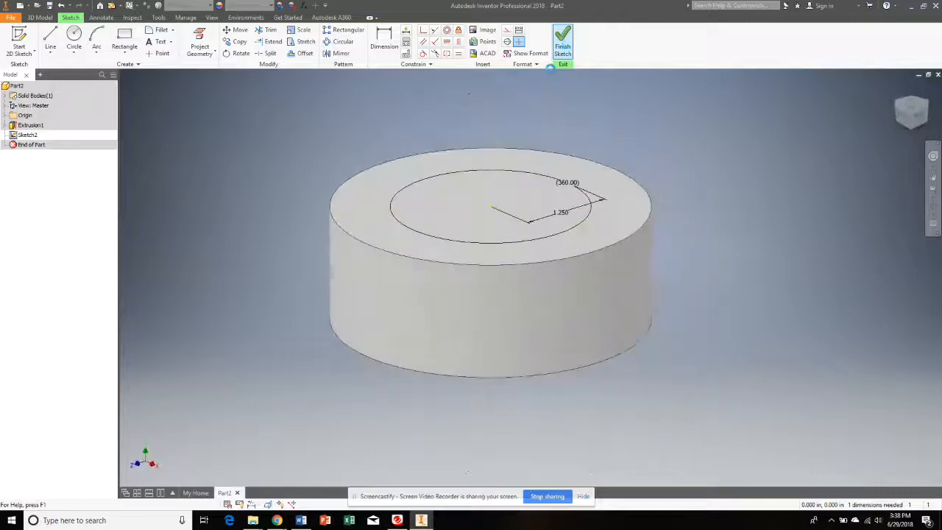
# - Create a work point on each of the five patterned sketch points on the cylinder's top face
pyautogui.click(910, 106)
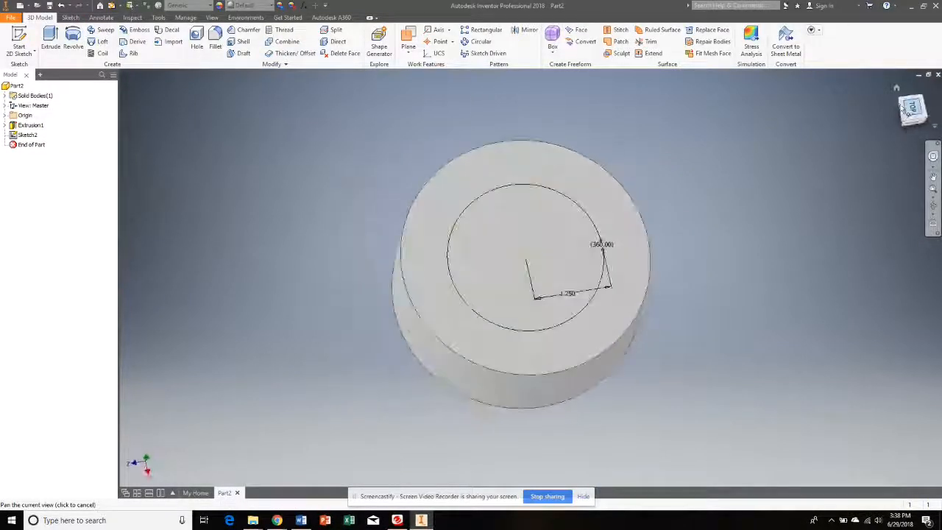
pyautogui.click(925, 90)
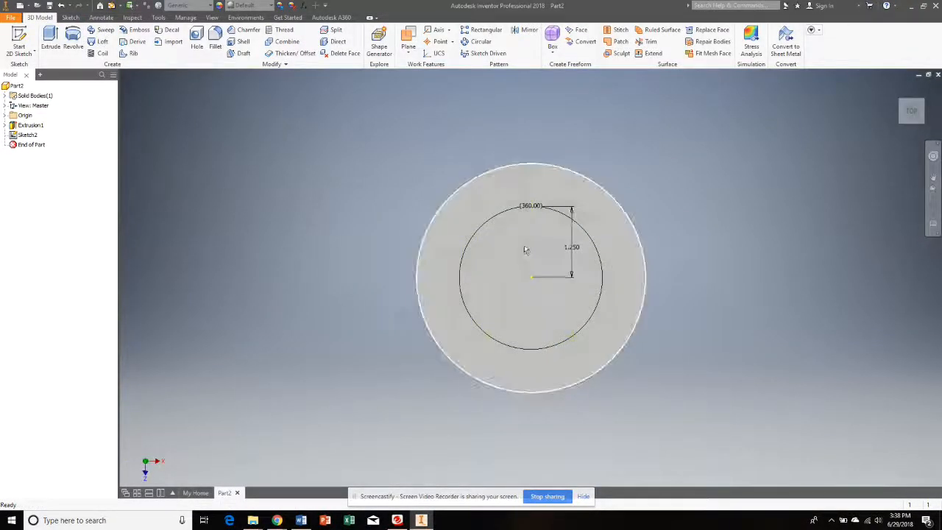
pyautogui.scroll(3, 522, 248)
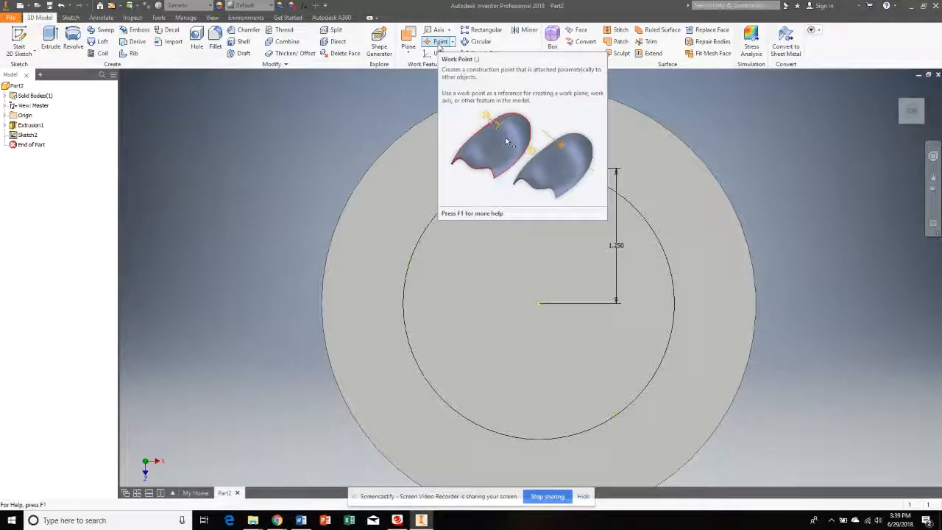
pyautogui.click(439, 42)
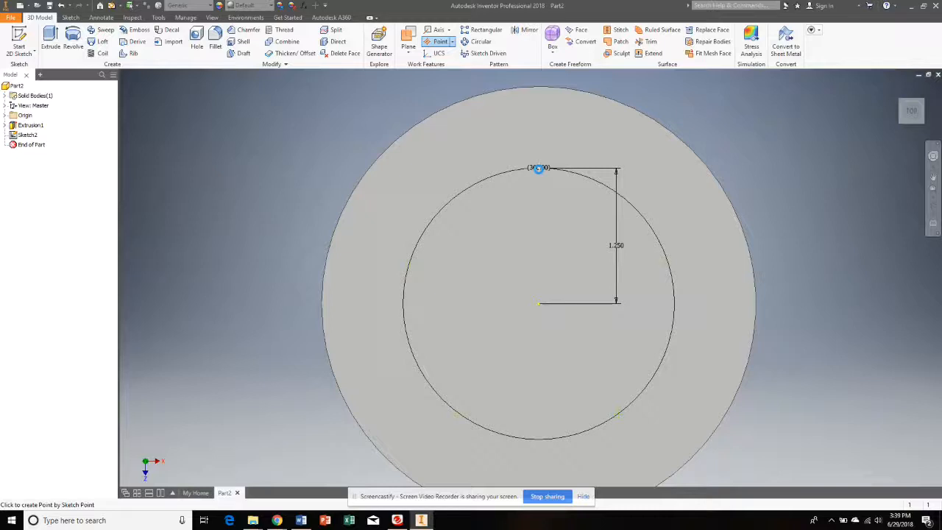
pyautogui.click(538, 169)
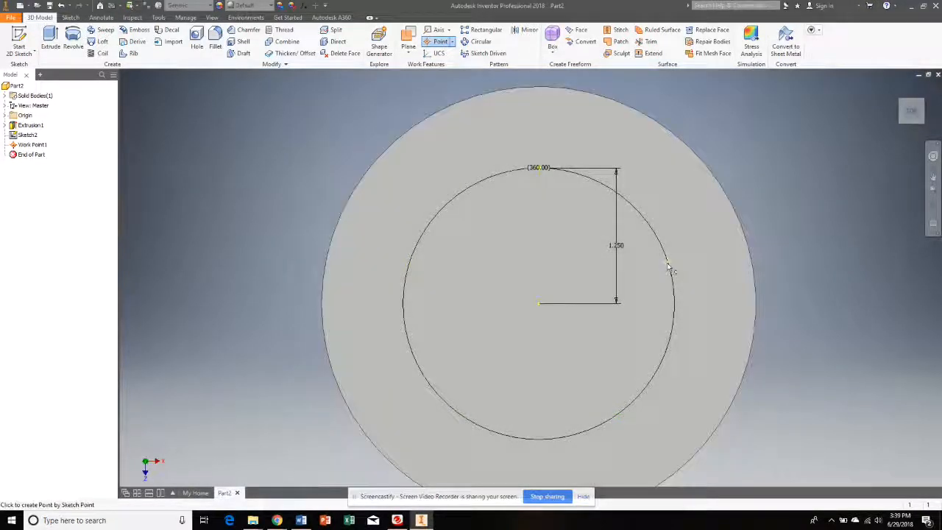
pyautogui.click(668, 263)
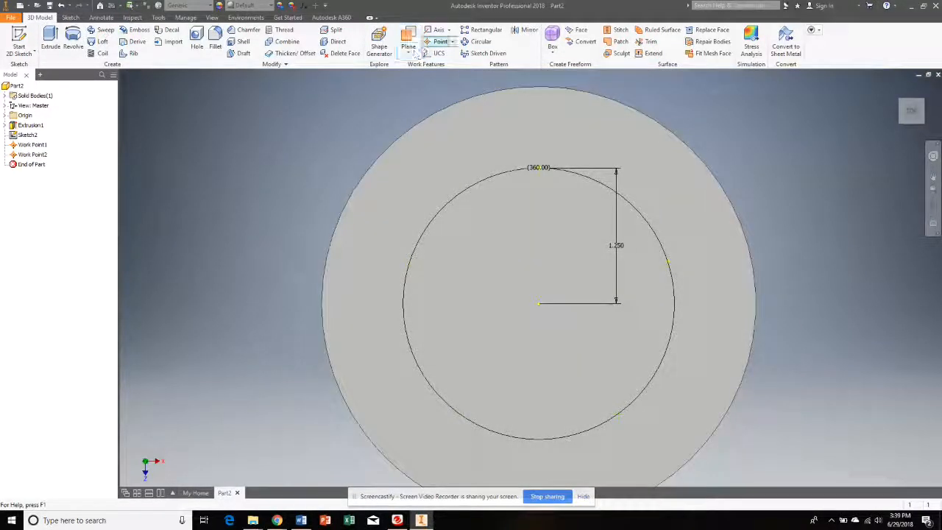
pyautogui.click(439, 42)
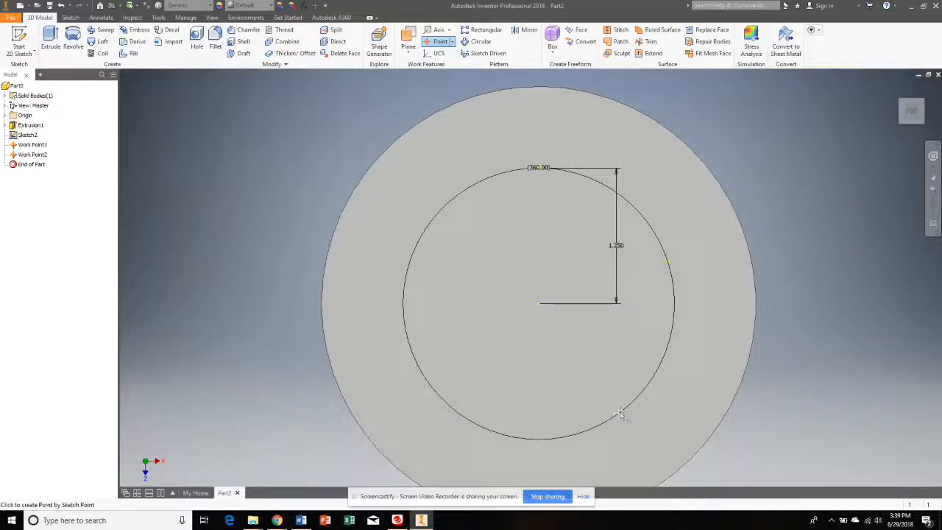
pyautogui.click(621, 414)
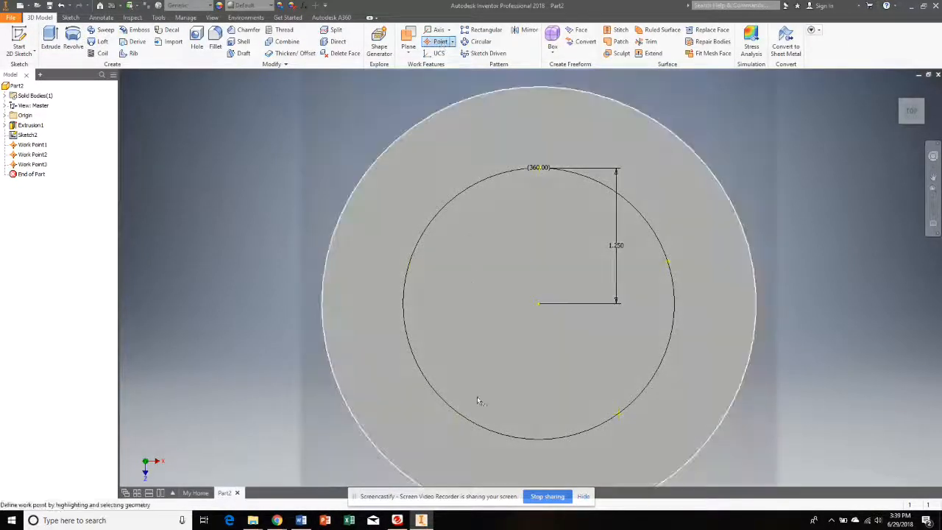
pyautogui.click(459, 414)
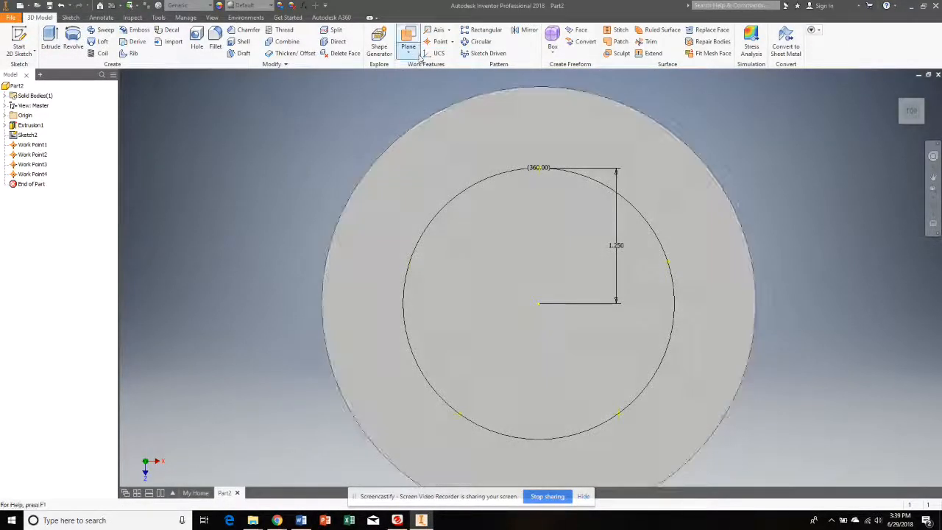
pyautogui.click(439, 42)
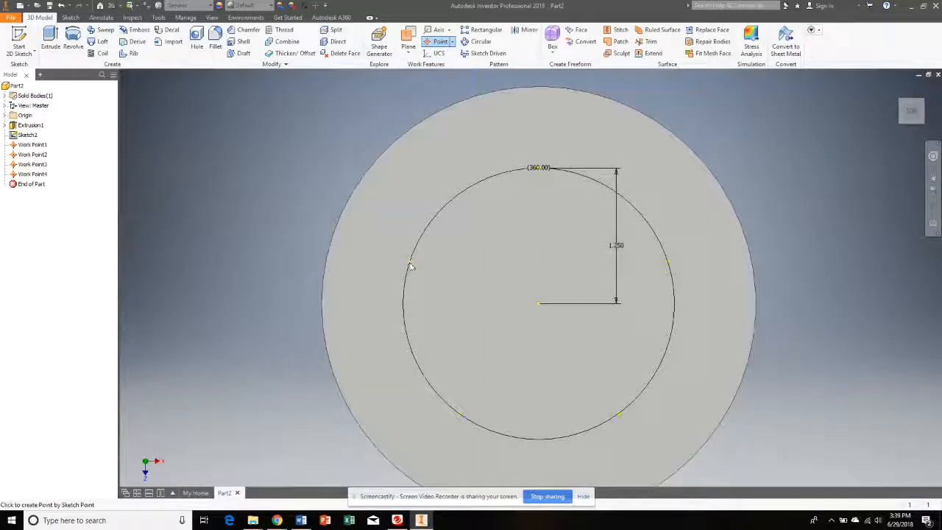
pyautogui.click(410, 263)
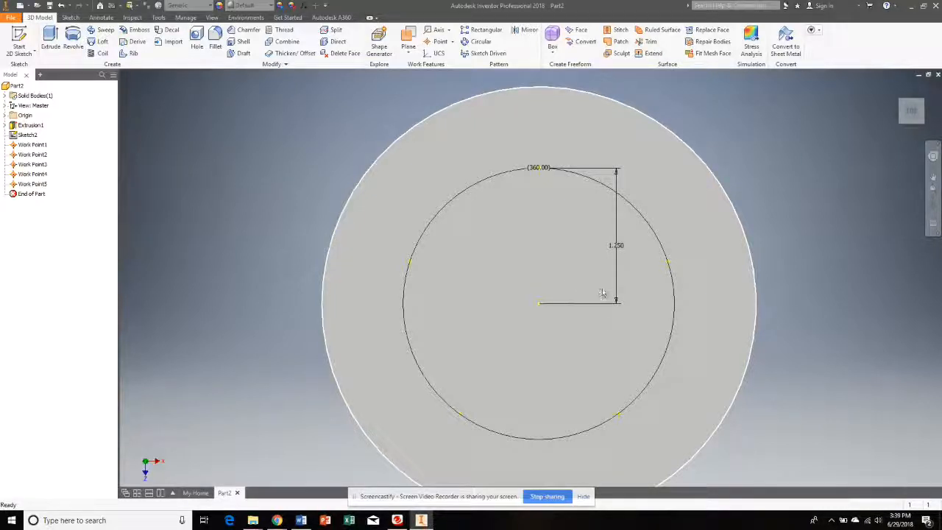
# - Start a simple 0.25 in hole with On Point placement at the work point directly above the centre, using the cylinder's top face for direction
pyautogui.click(197, 39)
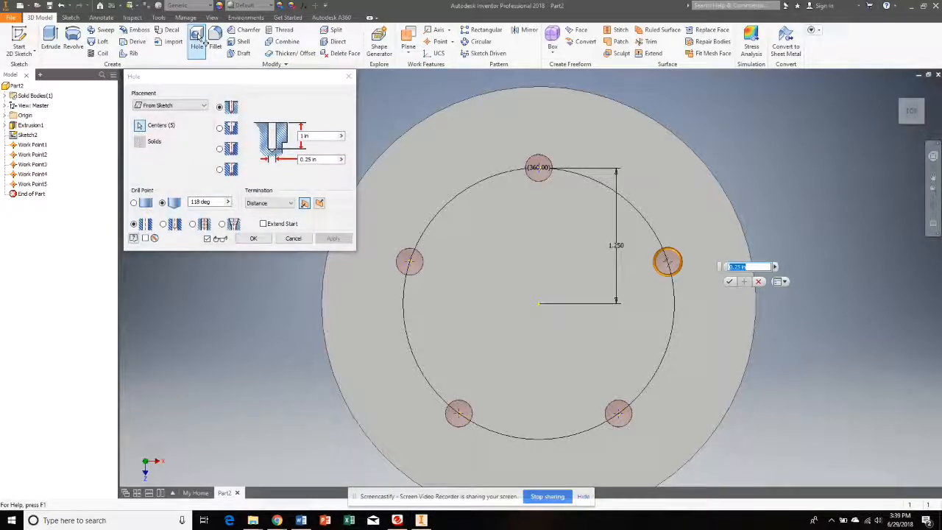
pyautogui.click(175, 107)
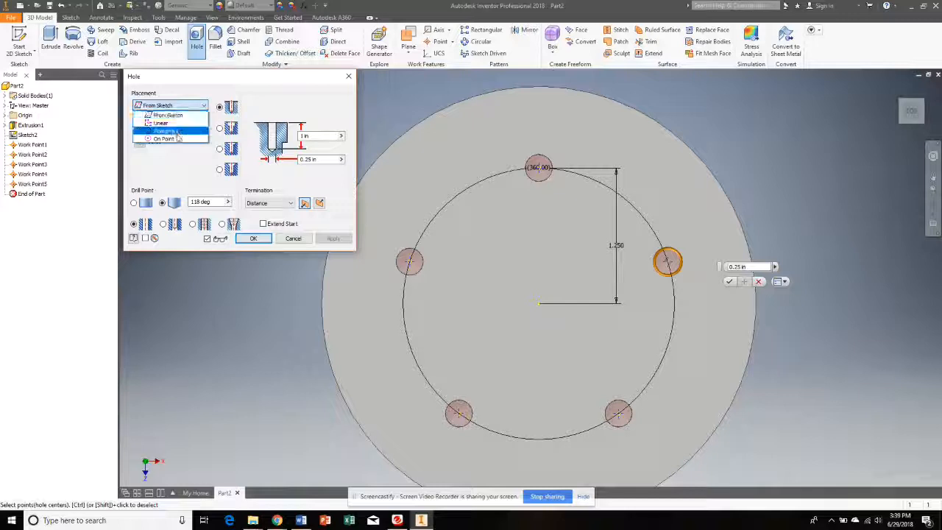
pyautogui.click(177, 140)
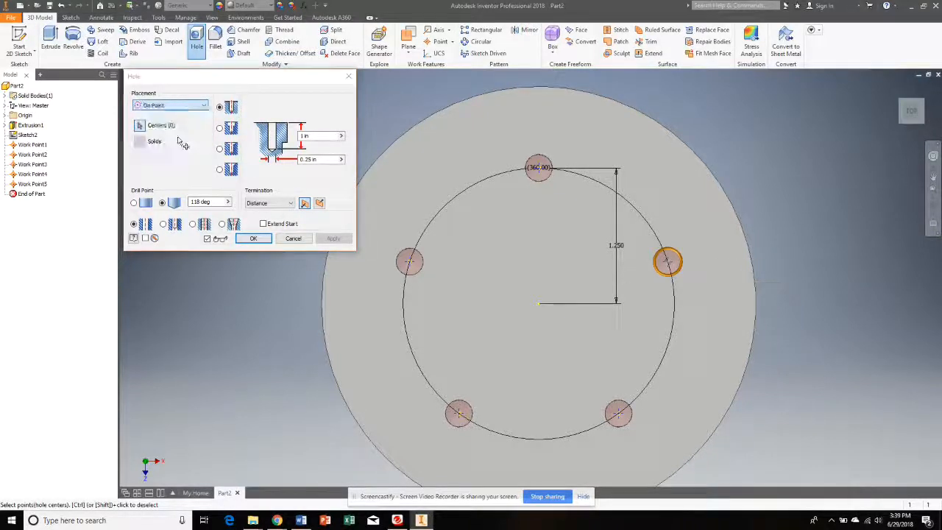
pyautogui.click(538, 169)
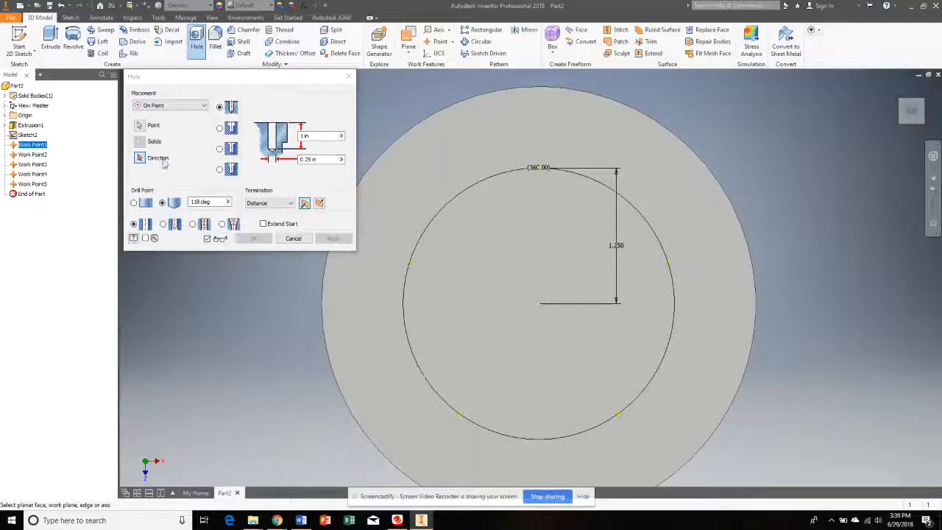
pyautogui.click(636, 113)
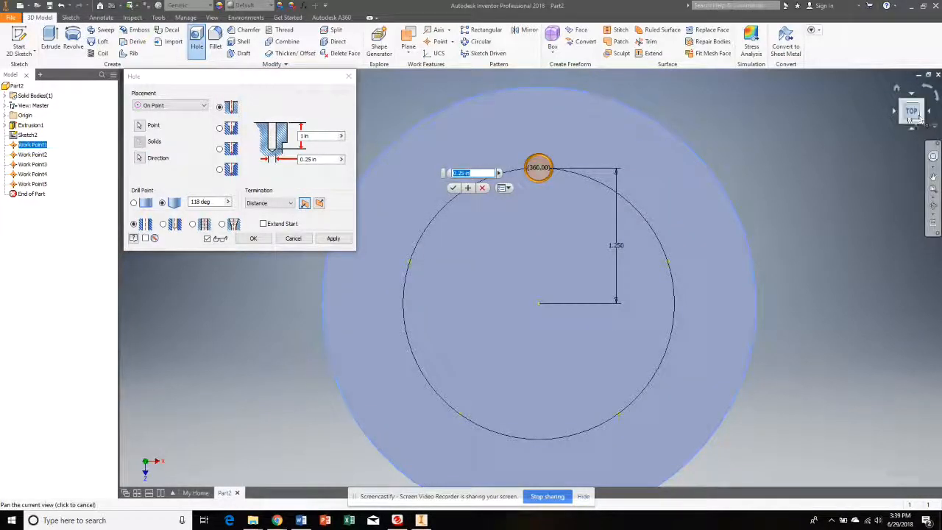
# - Set the simple hole's termination to Through All and create it, keeping the Hole command open
pyautogui.click(904, 123)
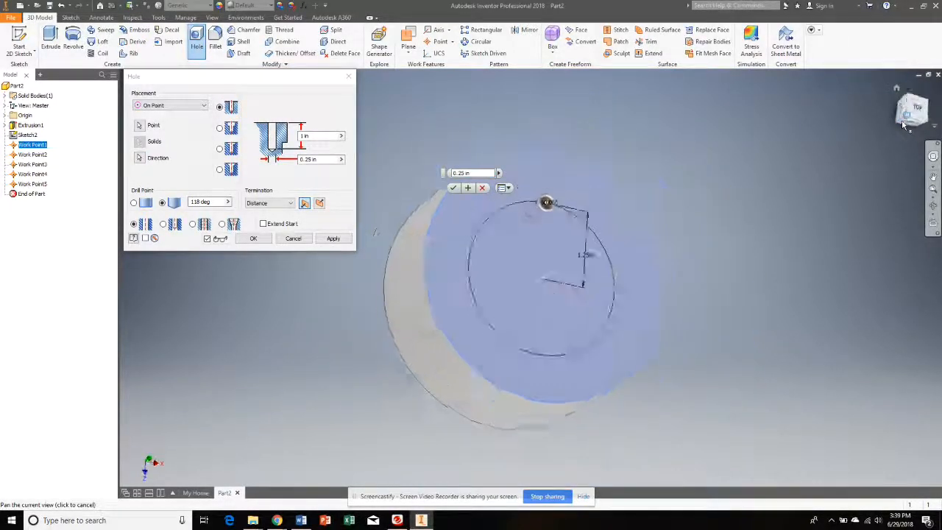
pyautogui.scroll(4, 521, 250)
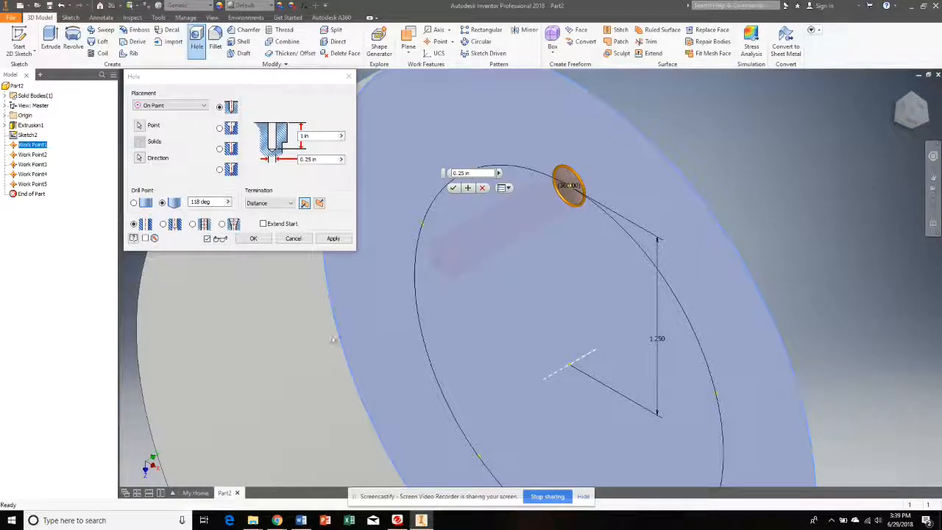
pyautogui.click(910, 102)
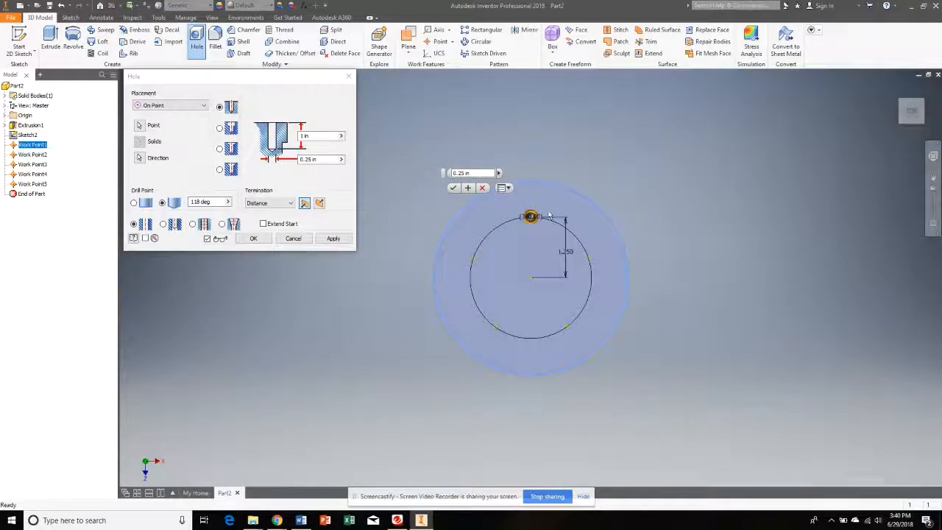
pyautogui.scroll(-5, 541, 227)
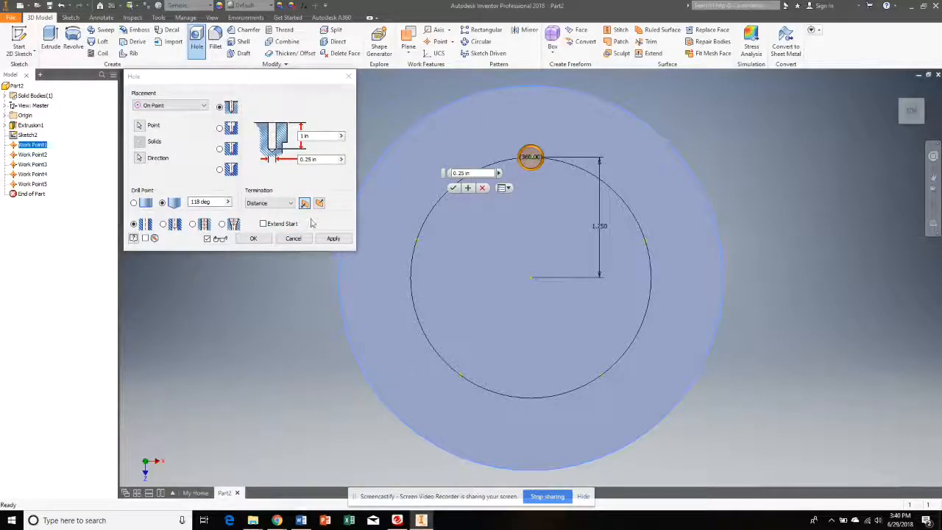
pyautogui.click(291, 204)
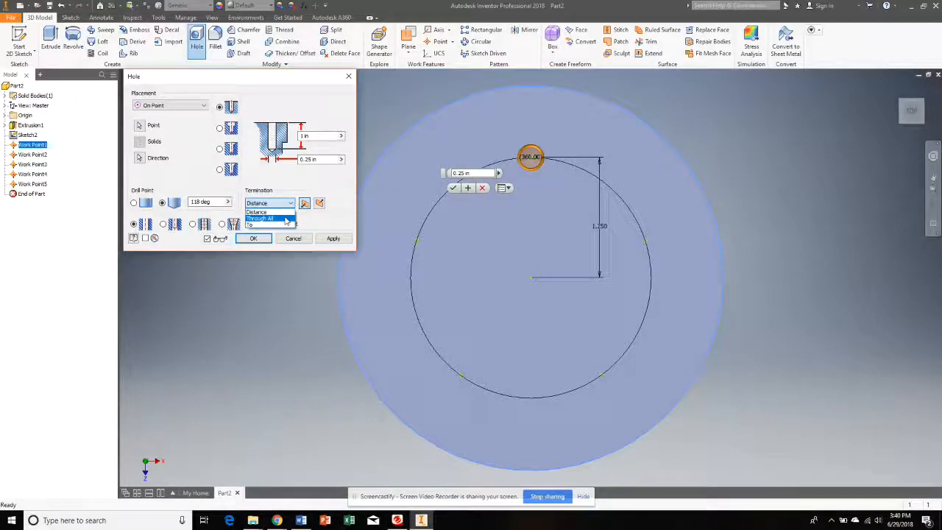
pyautogui.click(285, 219)
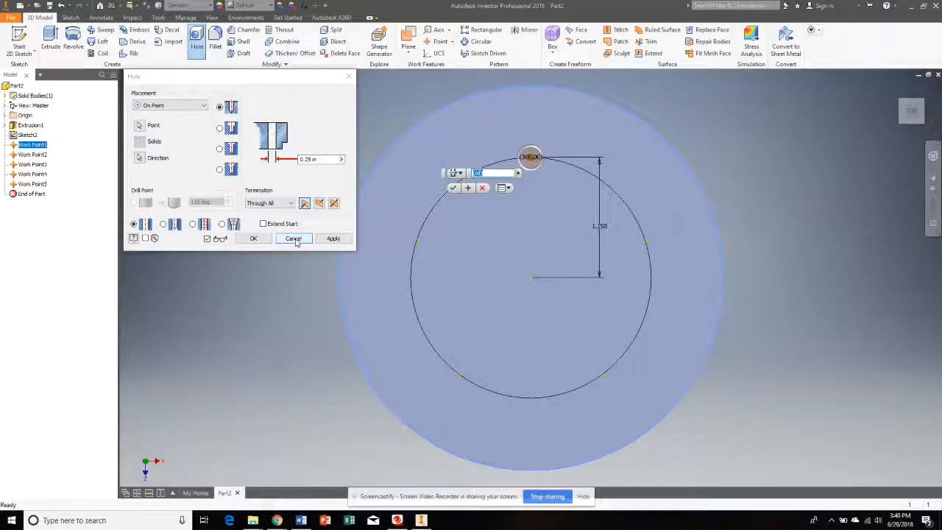
pyautogui.click(333, 239)
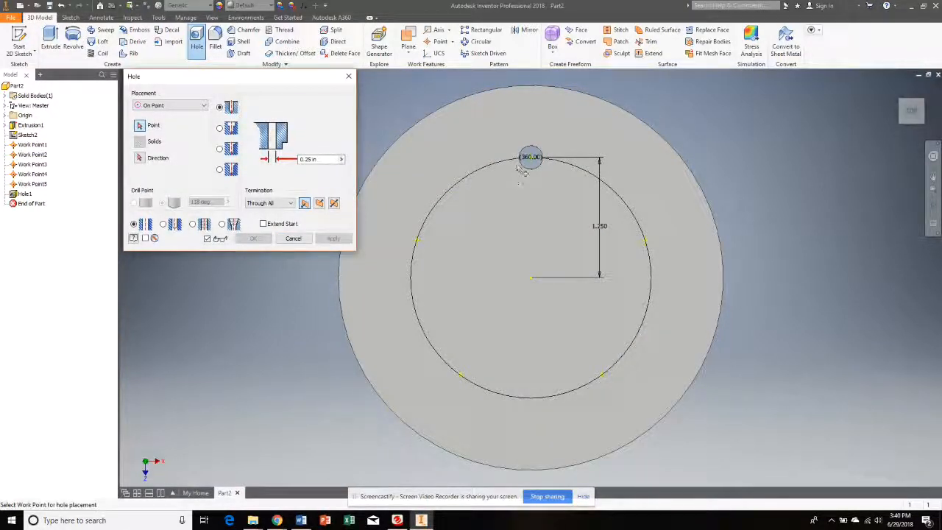
# - Place the next hole on the upper-right work point with the top face as direction, and make it a counterbore
pyautogui.click(644, 241)
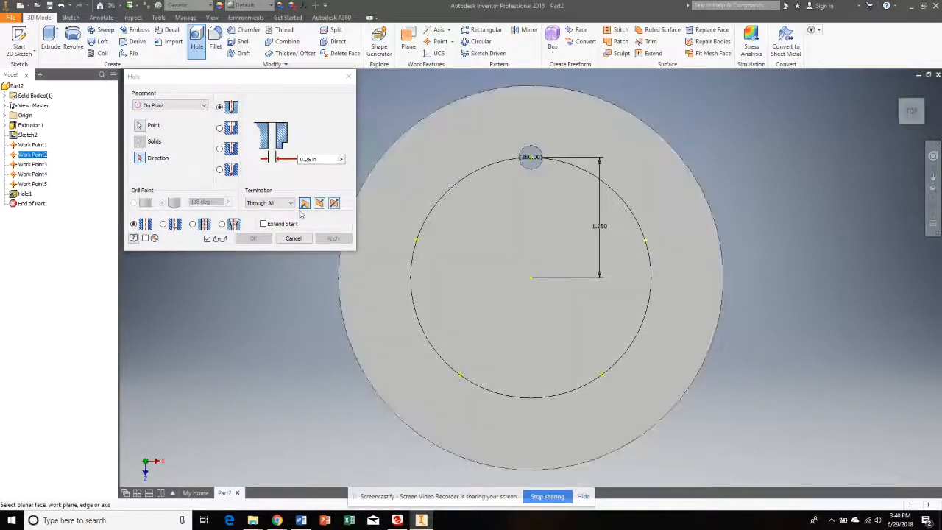
pyautogui.click(685, 170)
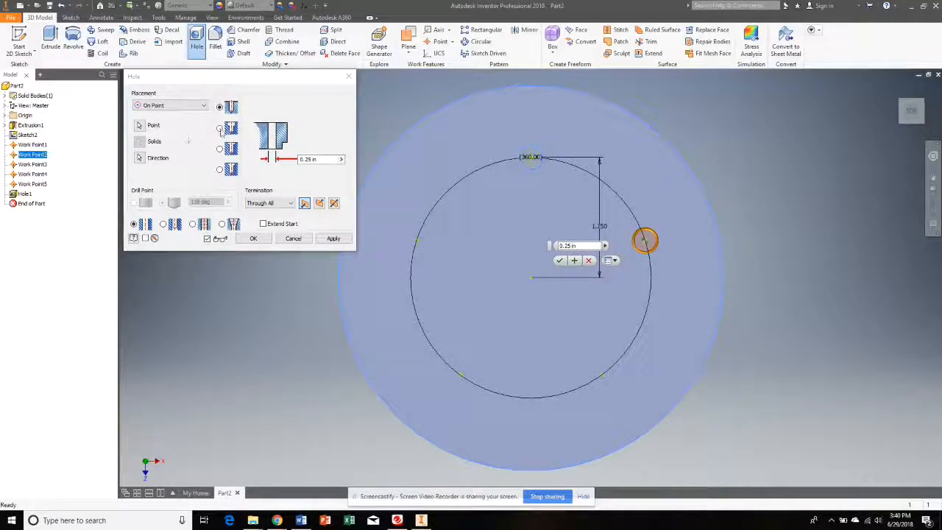
pyautogui.click(263, 79)
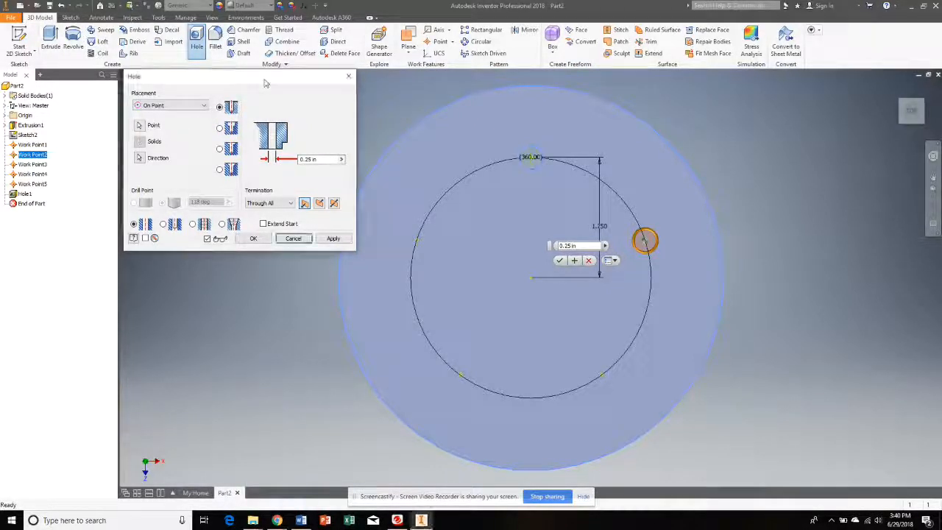
pyautogui.click(233, 131)
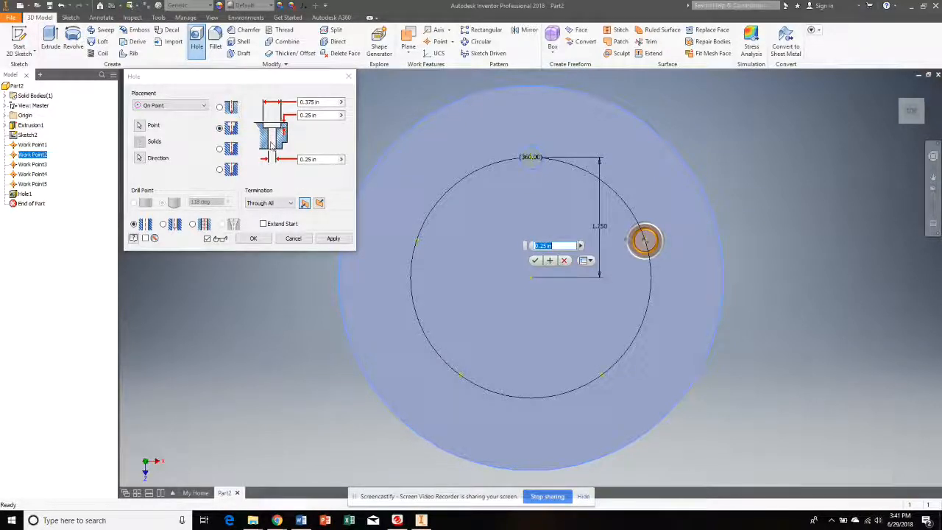
# - Set the counterbore hole's diameter to 0.375 in and counterbore diameter to 0.75 in, keep the depth at 0.25 in, and create it
pyautogui.click(318, 159)
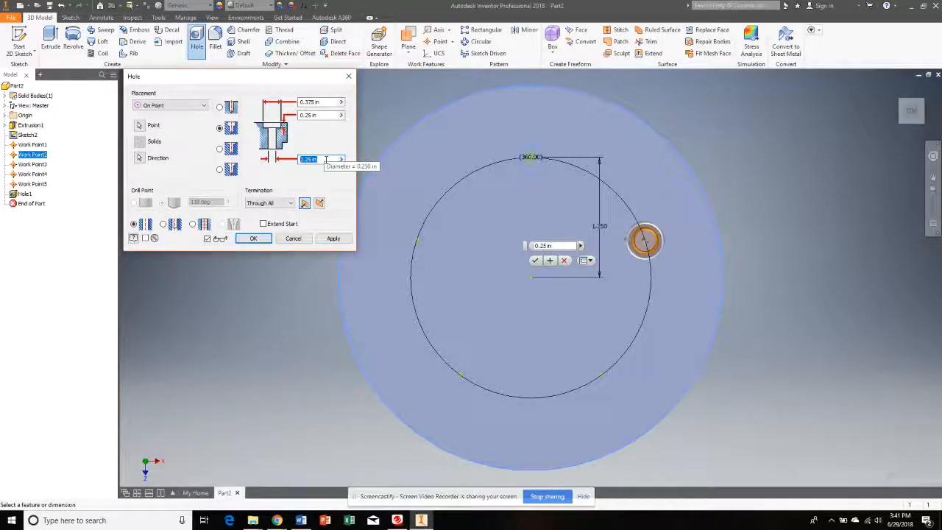
pyautogui.write('.375')
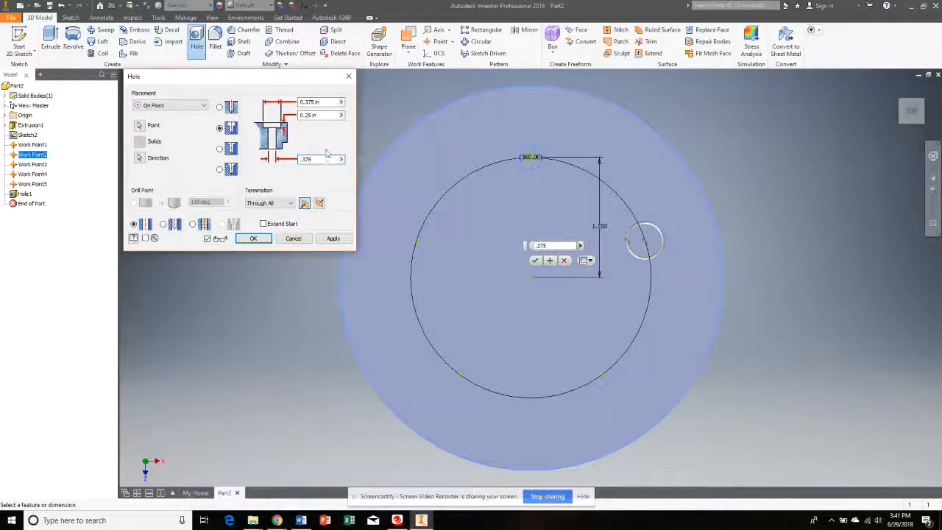
pyautogui.click(308, 103)
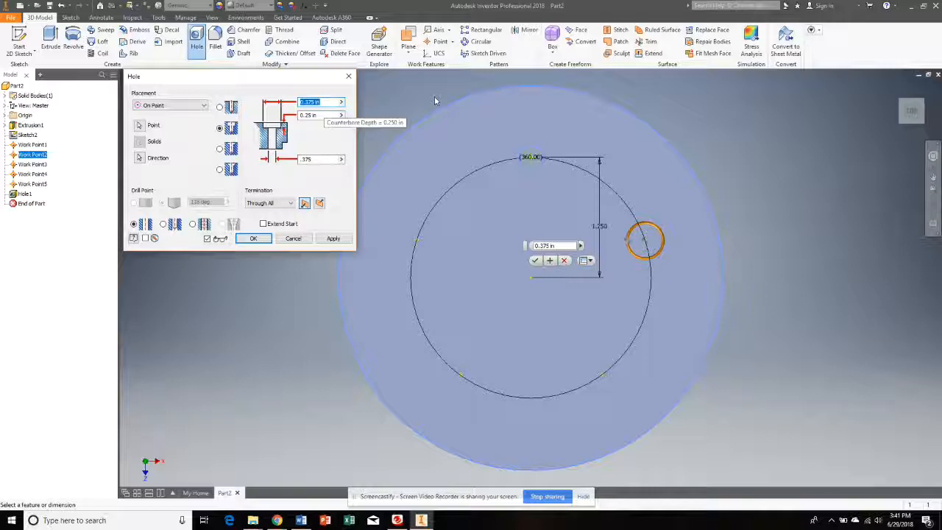
pyautogui.write('.75')
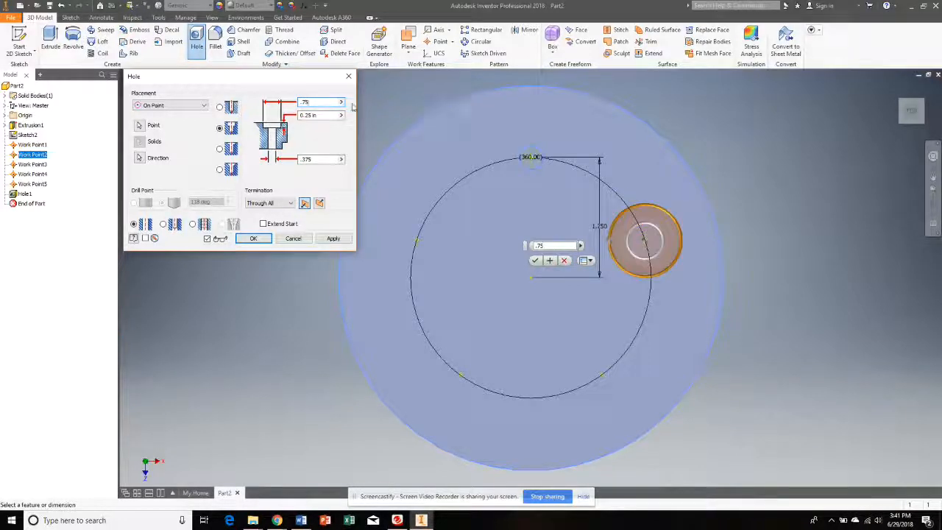
pyautogui.click(317, 116)
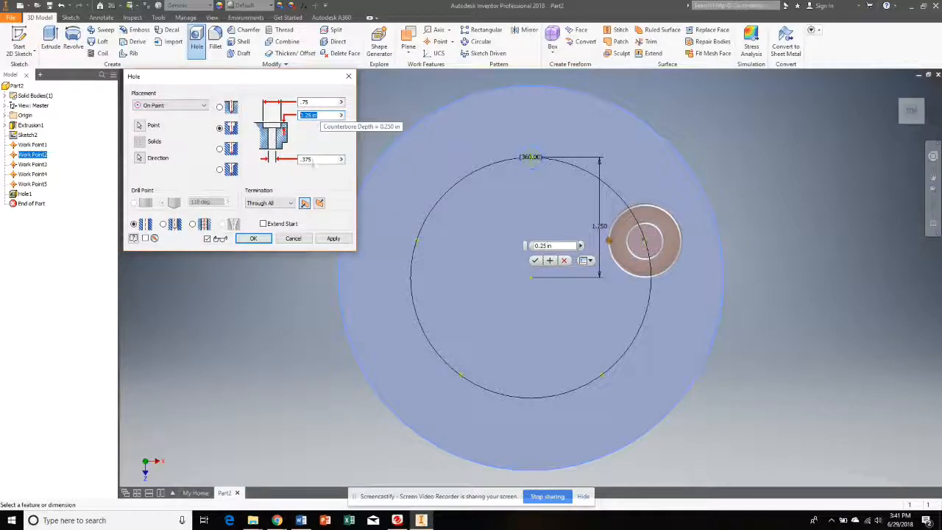
pyautogui.click(333, 239)
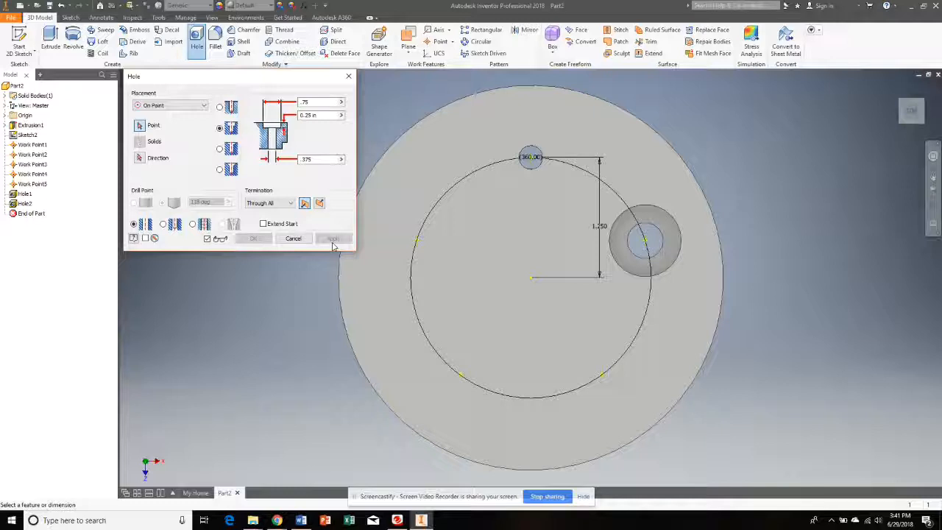
# - Create a Through All countersink hole on the lower-right work point, using the cylinder's top face for direction and keeping the existing sizes
pyautogui.click(233, 170)
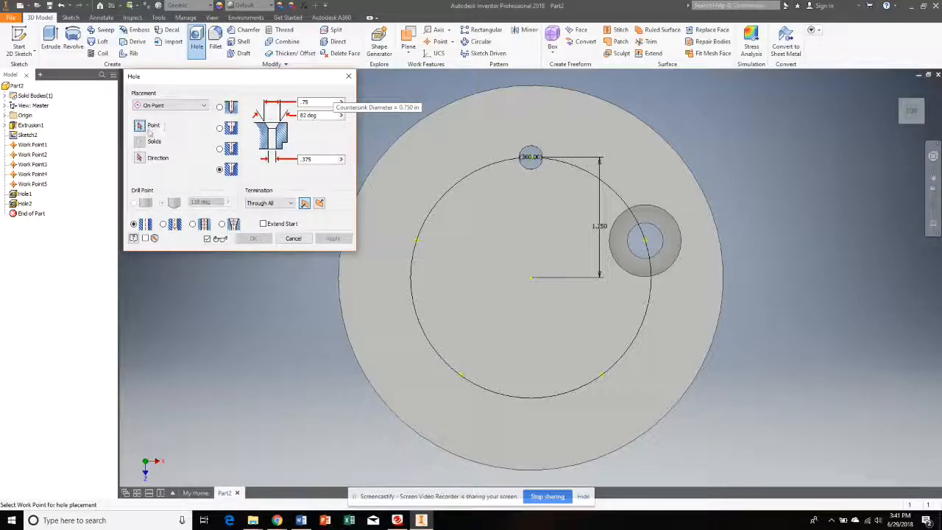
pyautogui.click(601, 376)
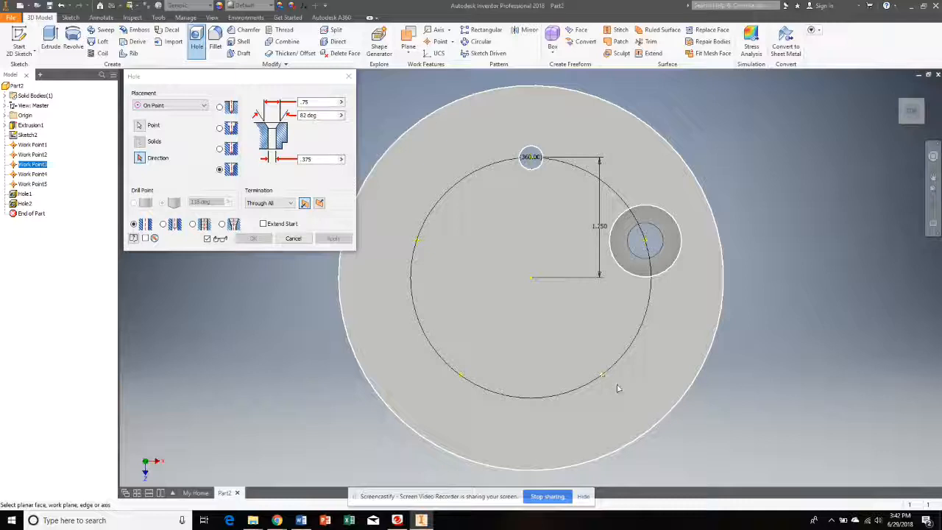
pyautogui.click(663, 417)
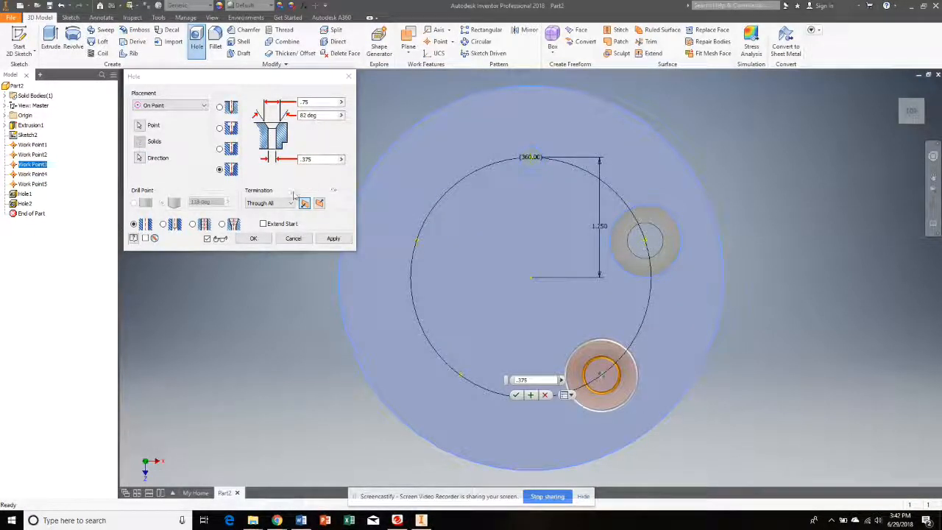
pyautogui.click(332, 241)
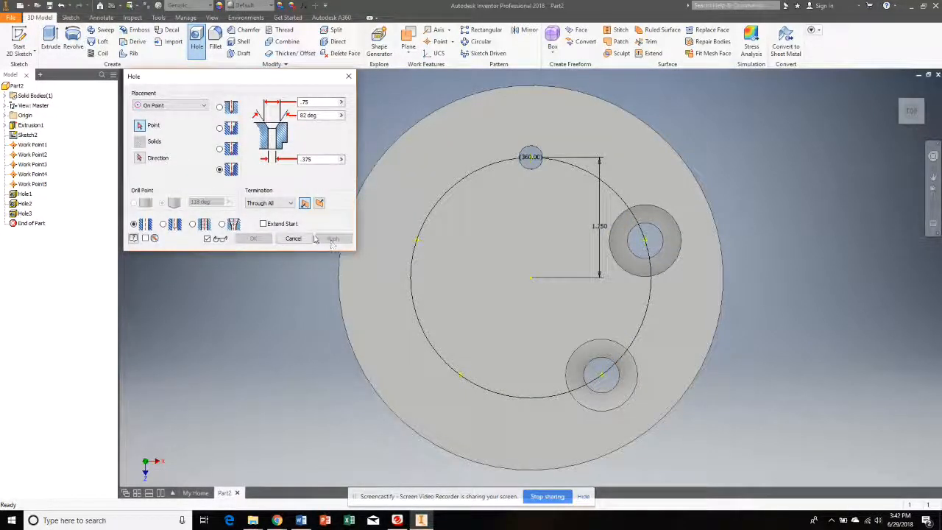
# - Set up the next hole as a drilled, tapped hole with ANSI Unified thread size 0.25, designation 1/4-20 UNC and class 1B
pyautogui.click(230, 108)
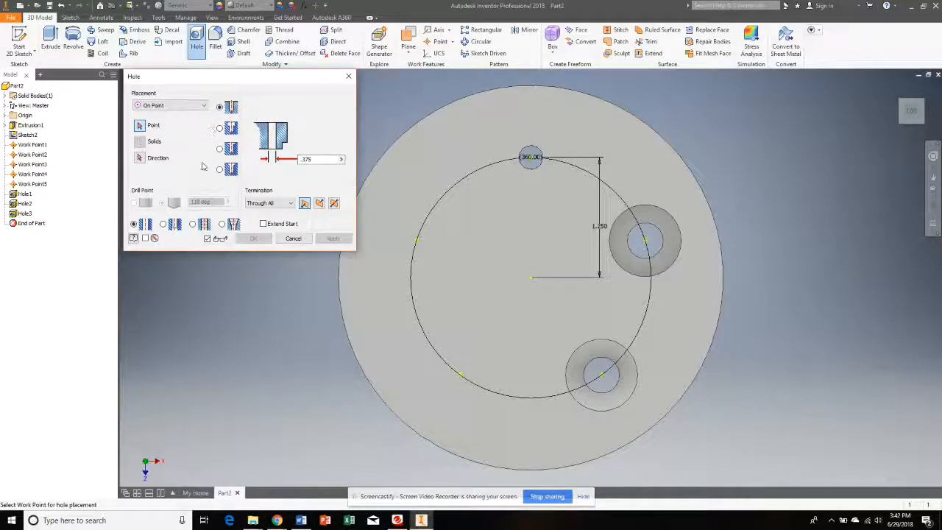
pyautogui.click(204, 226)
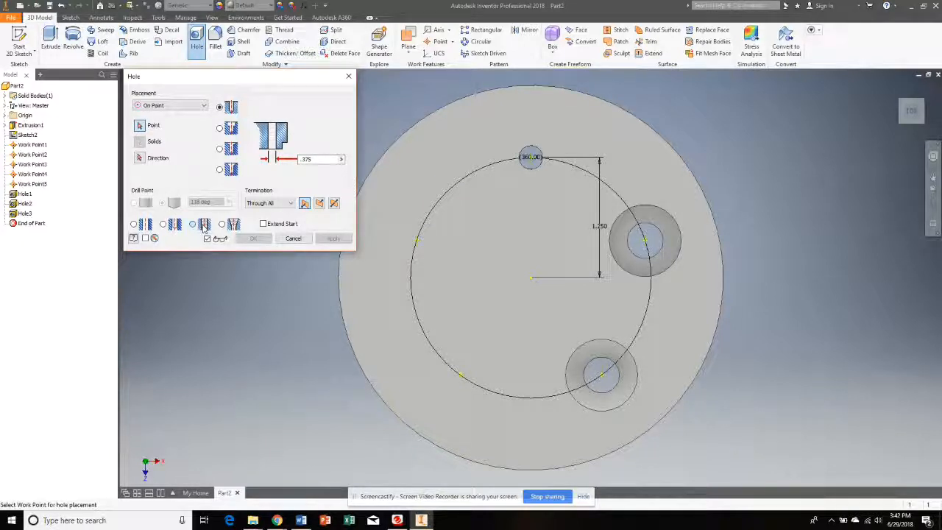
pyautogui.click(204, 226)
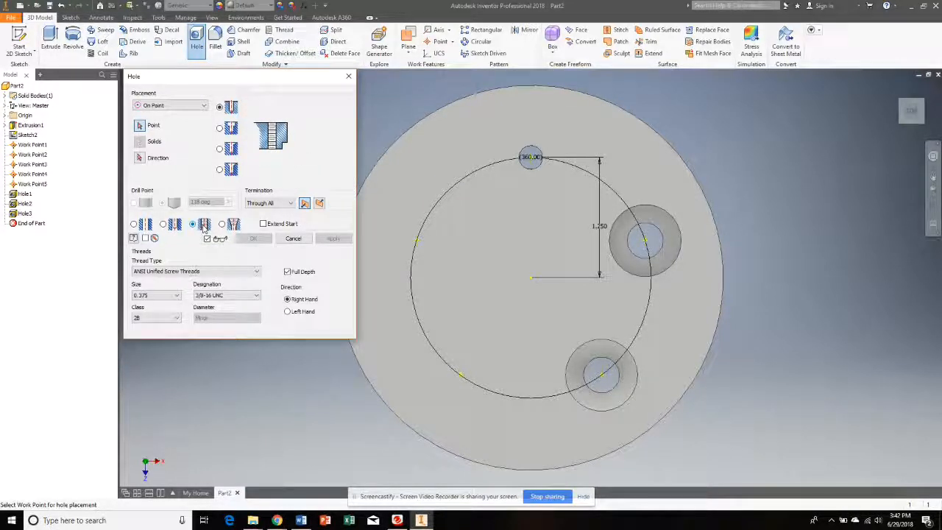
pyautogui.click(156, 298)
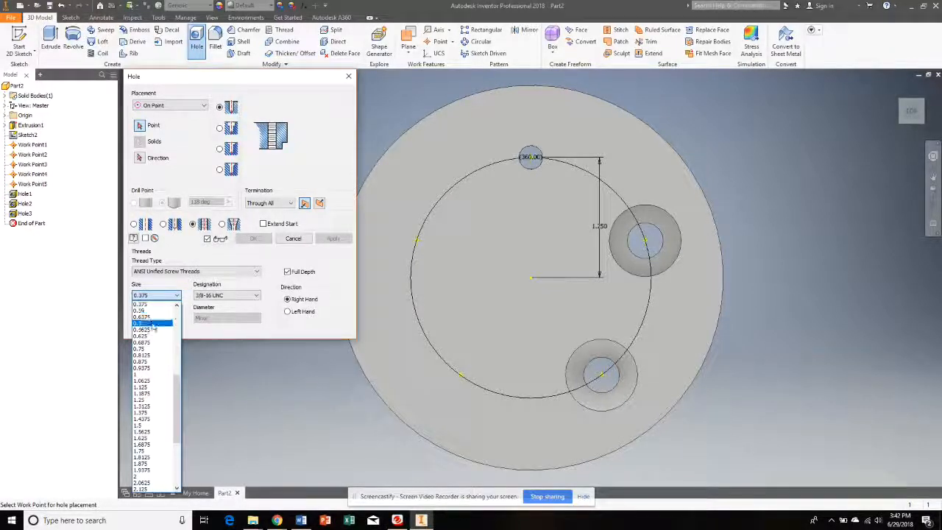
pyautogui.scroll(3, 158, 358)
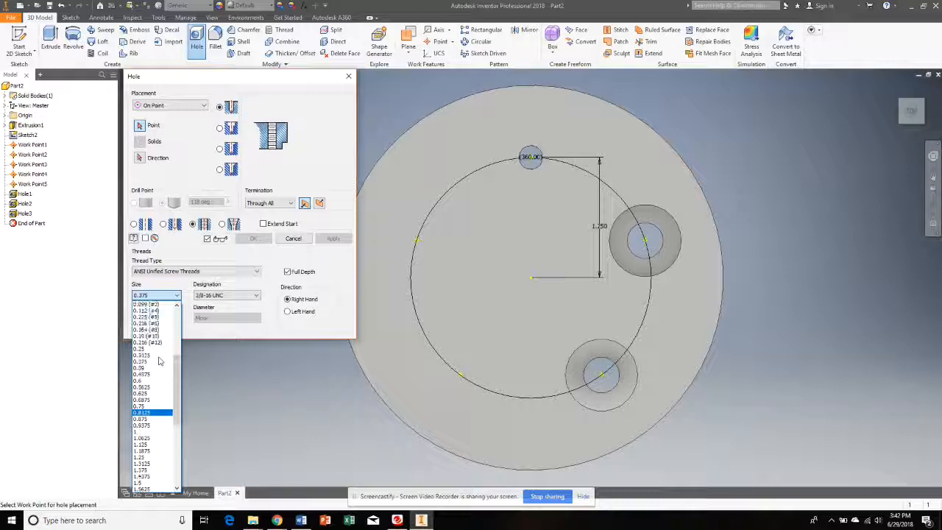
pyautogui.click(153, 351)
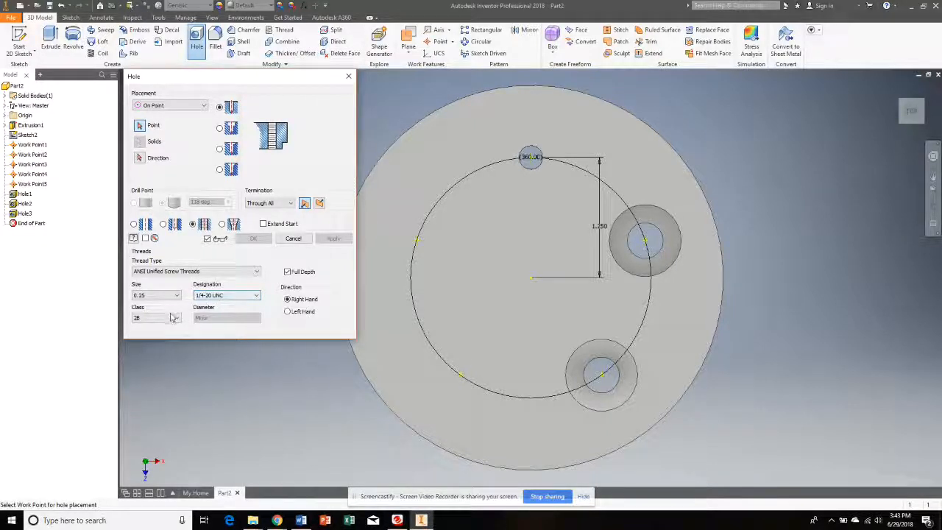
pyautogui.click(148, 318)
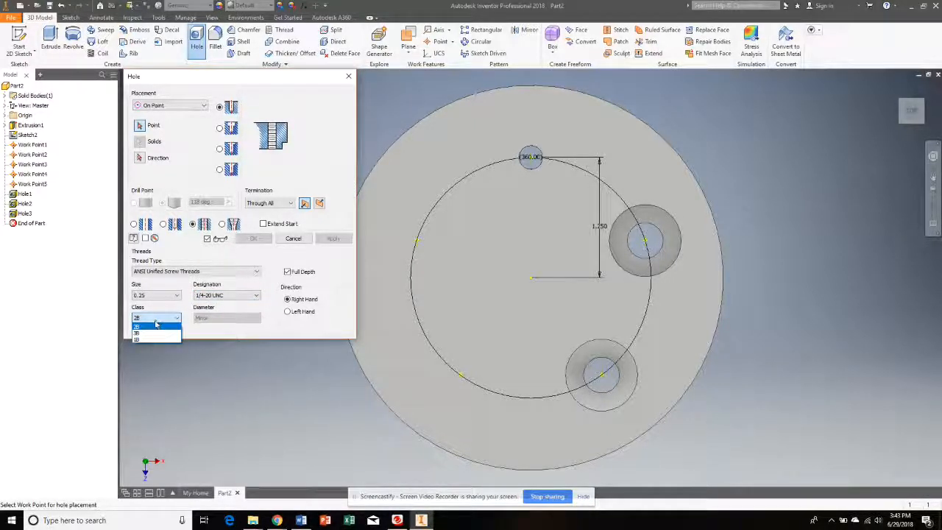
pyautogui.click(150, 339)
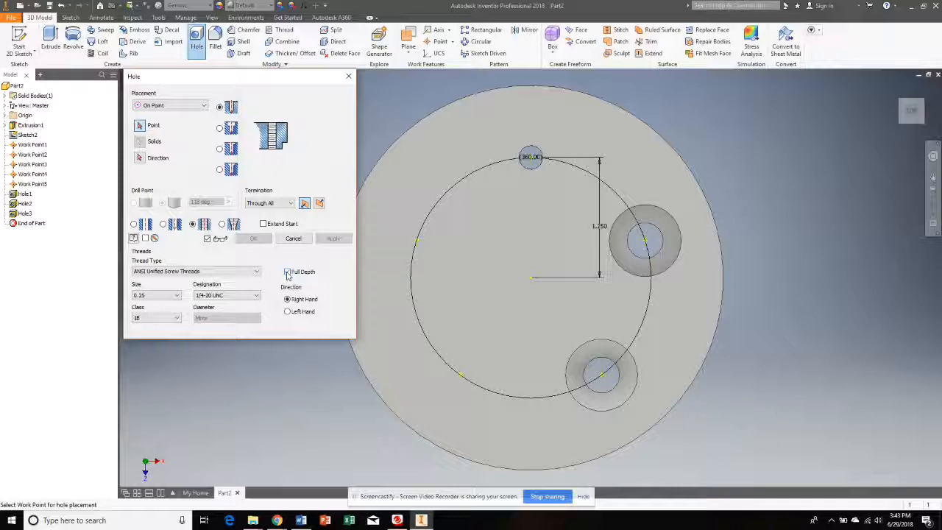
# - Set the tapped hole's termination to Distance, keep the 0.75 in depth, and create it on the lower-left work point with the top face as direction
pyautogui.click(288, 204)
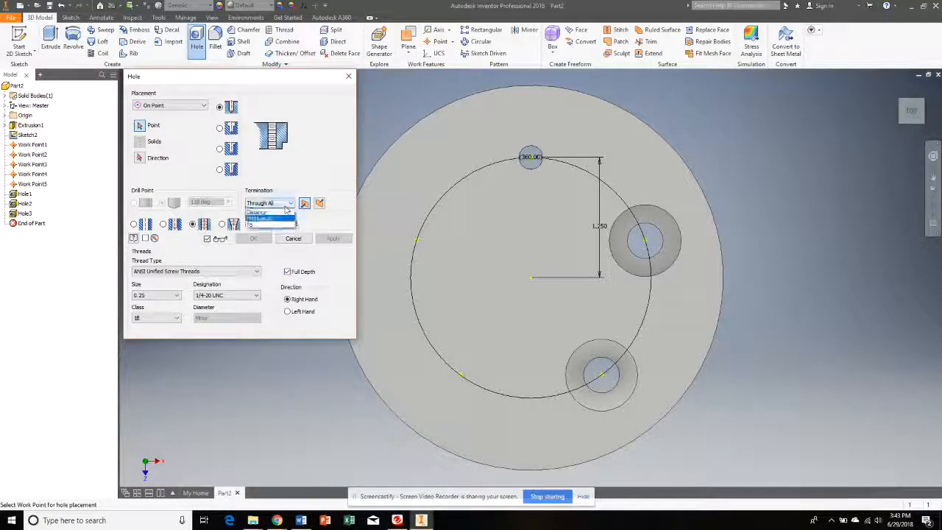
pyautogui.click(280, 214)
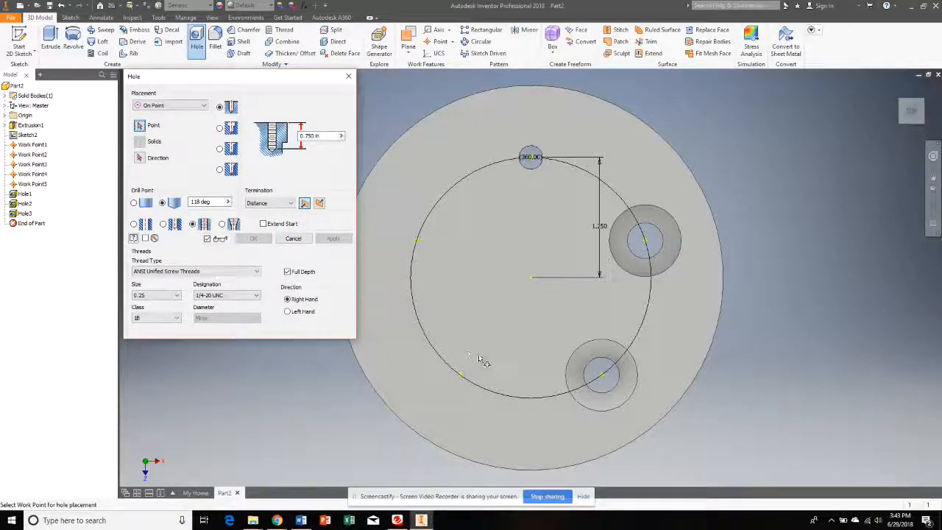
pyautogui.click(461, 376)
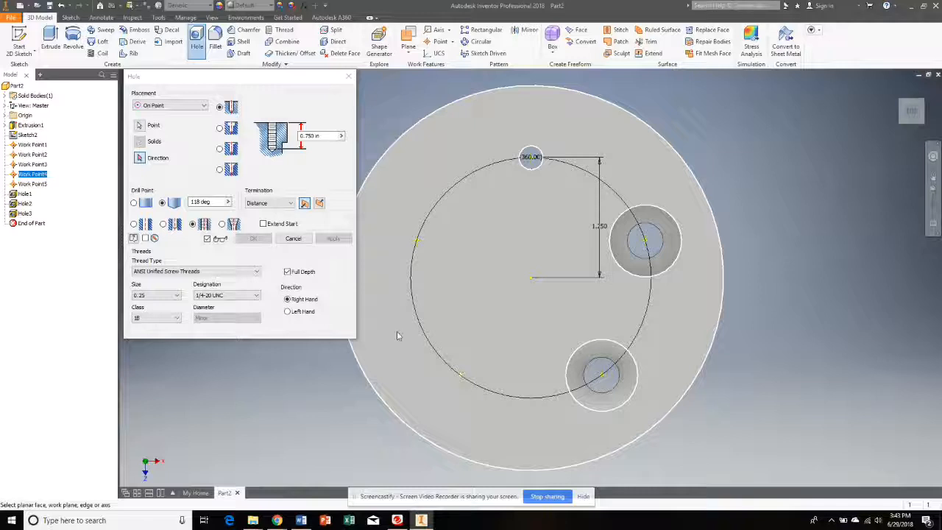
pyautogui.click(390, 163)
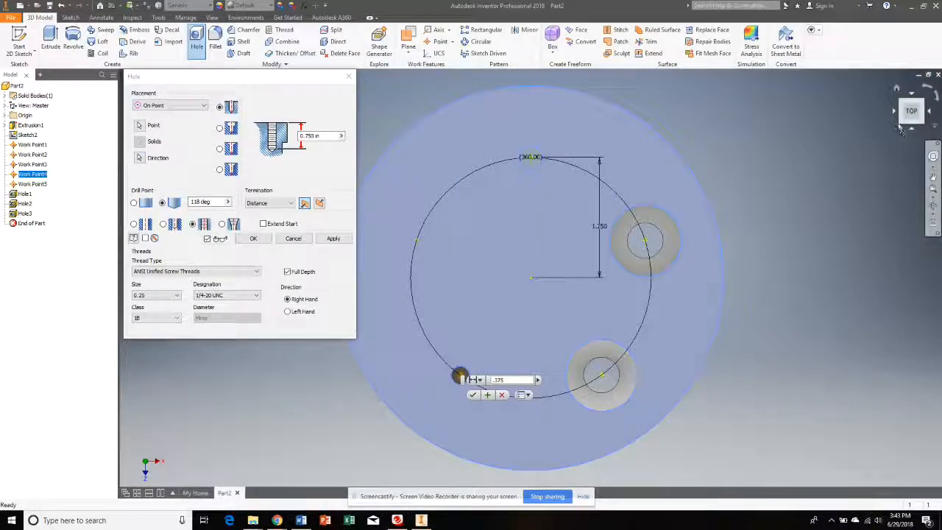
pyautogui.click(899, 129)
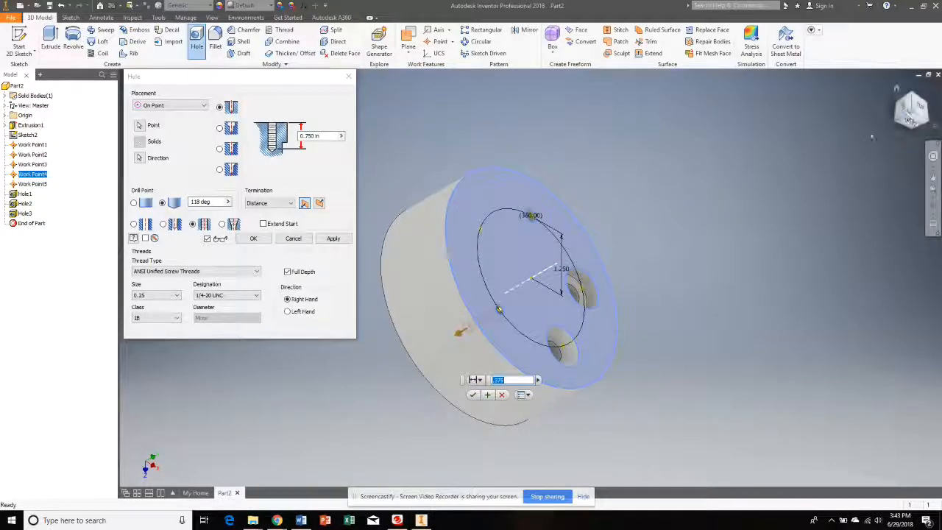
pyautogui.click(905, 114)
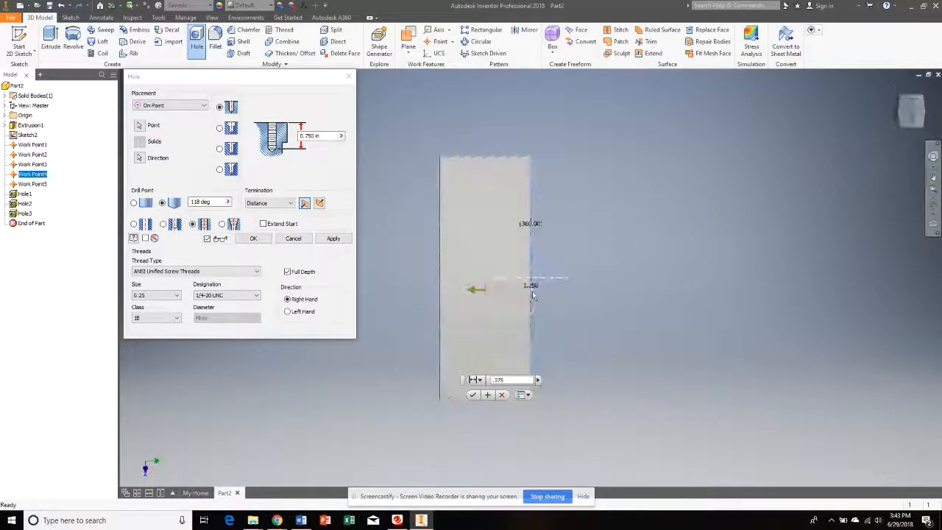
pyautogui.click(918, 120)
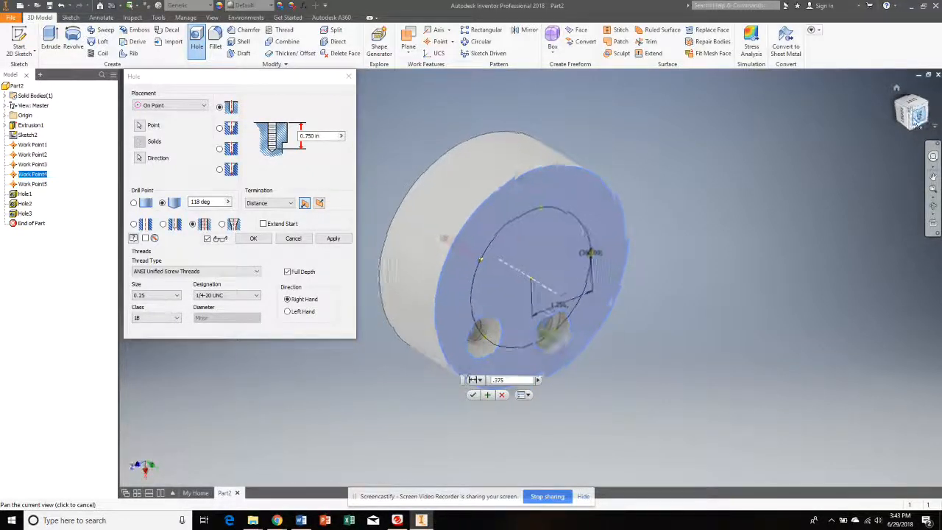
pyautogui.click(918, 121)
pyautogui.click(929, 90)
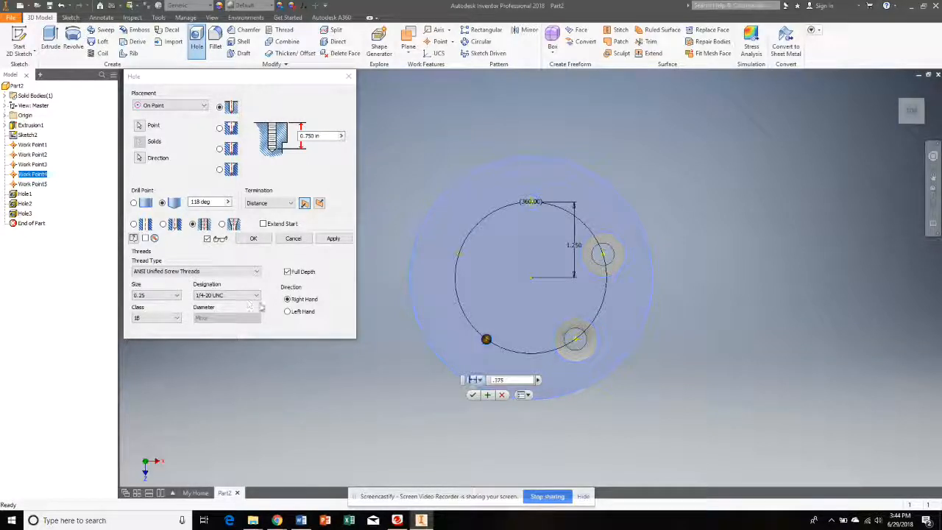
pyautogui.click(254, 239)
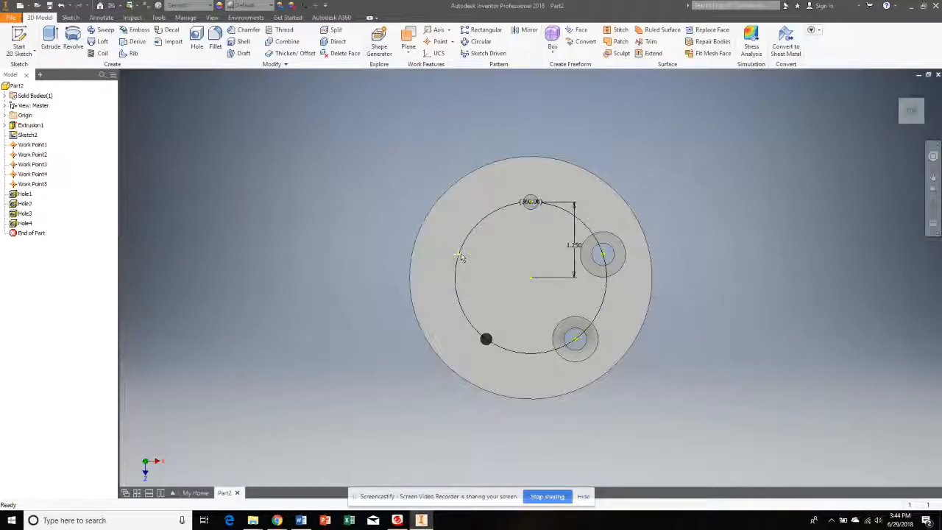
# - Start another hole with On Point placement at the upper-left work point, using the cylinder's top face for direction
pyautogui.moveTo(461, 256)
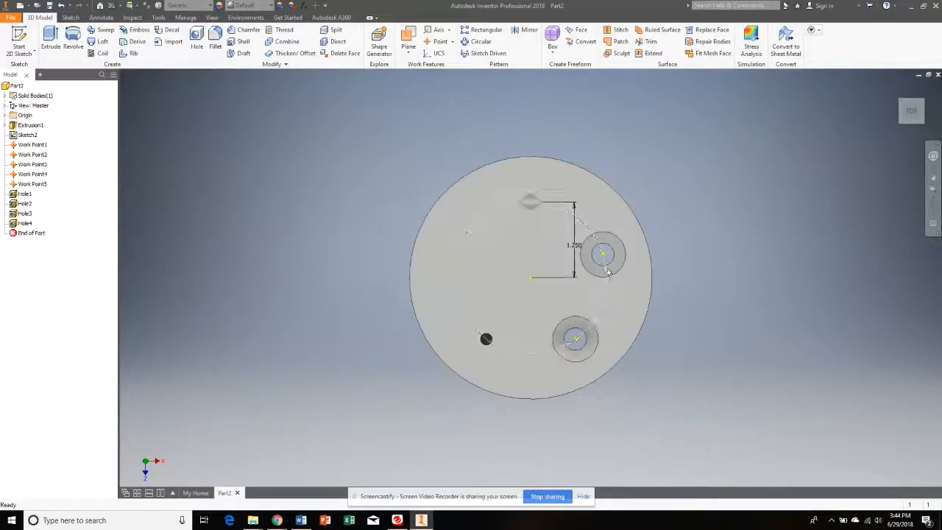
pyautogui.click(459, 258)
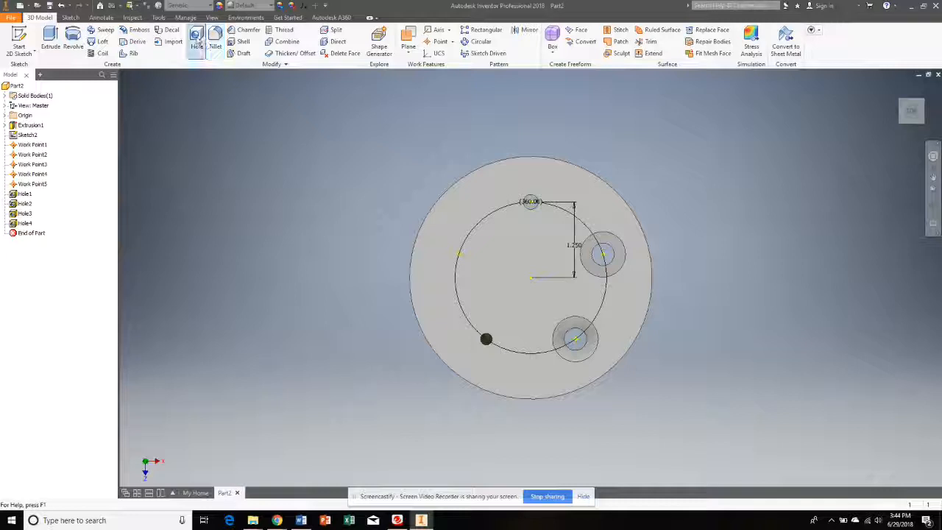
pyautogui.click(196, 41)
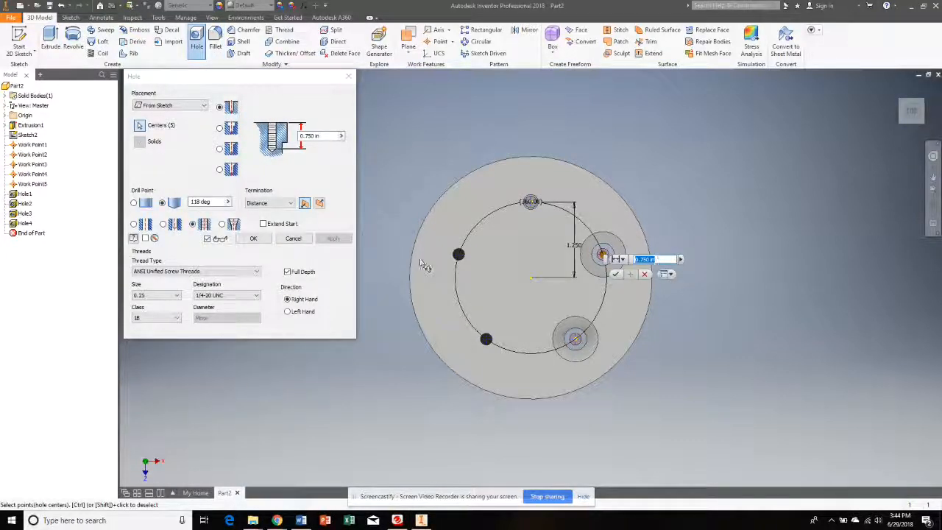
pyautogui.click(170, 109)
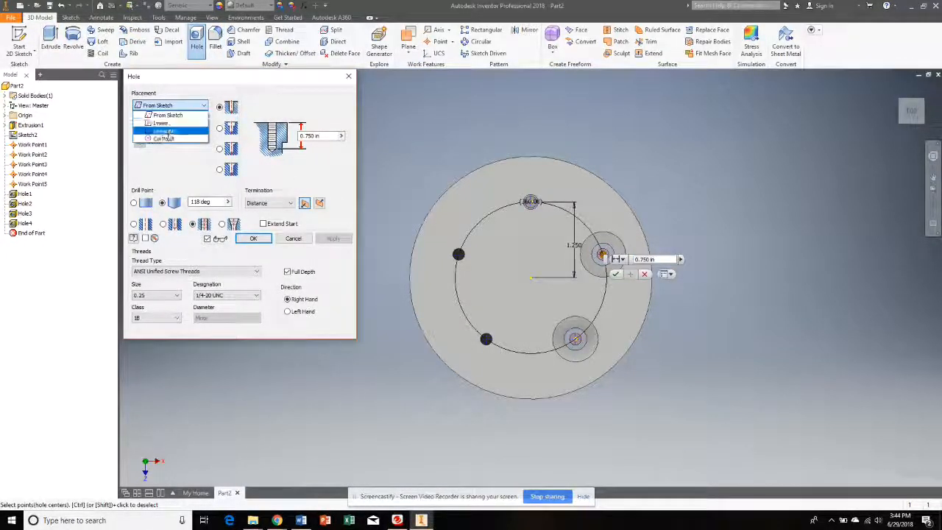
pyautogui.click(168, 142)
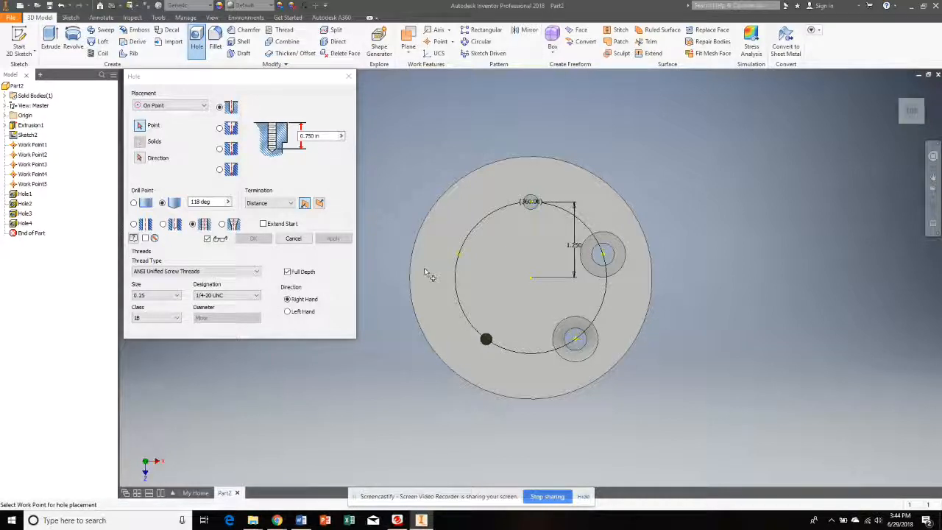
pyautogui.click(459, 254)
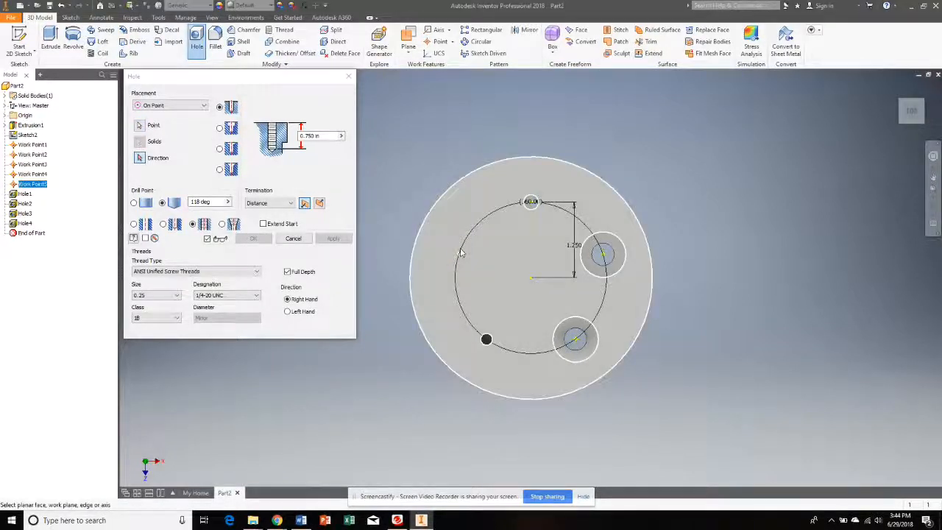
pyautogui.click(439, 207)
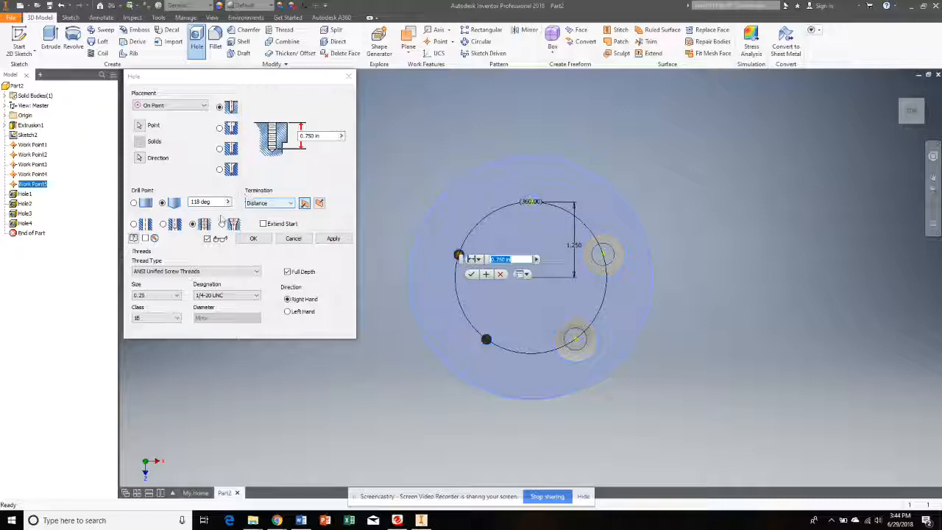
# - Make it a simple flat-bottomed hole with a 0.75 in diameter and 0.75 in depth, create it, and end the Hole command
pyautogui.click(134, 223)
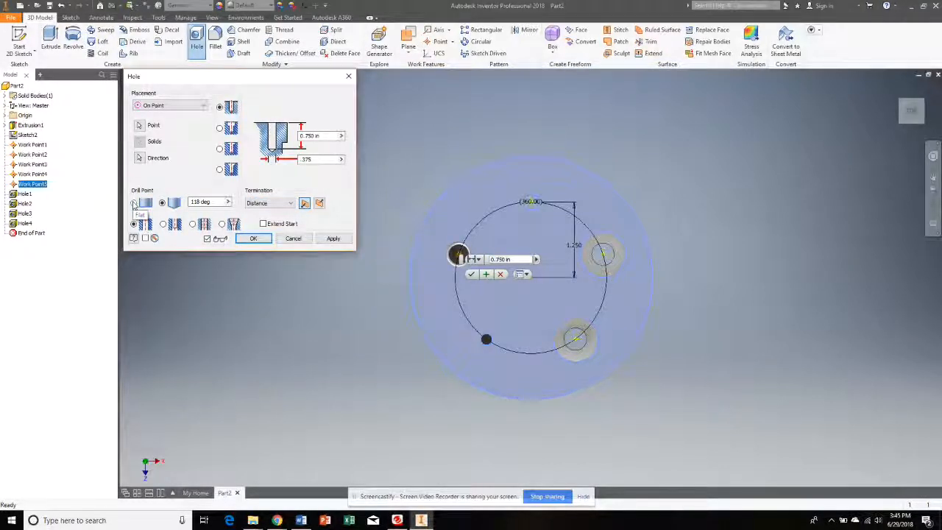
pyautogui.click(134, 203)
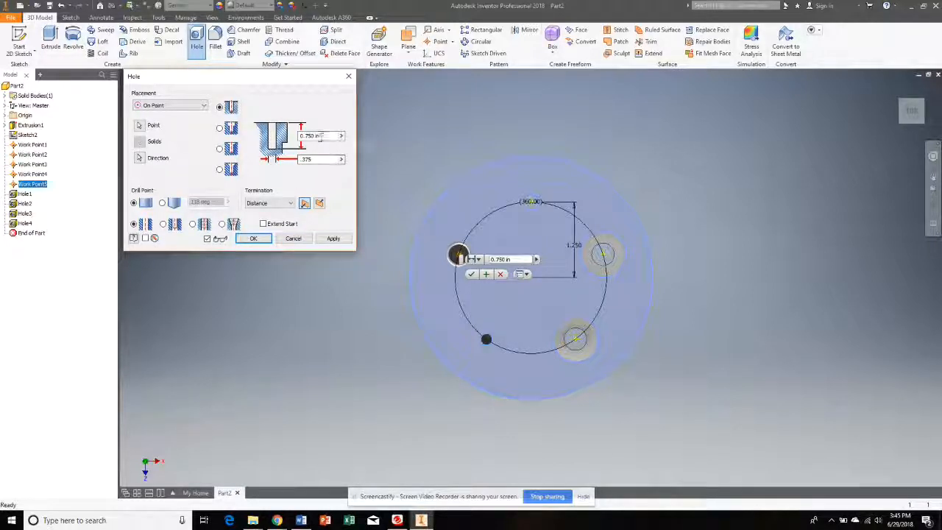
pyautogui.click(309, 159)
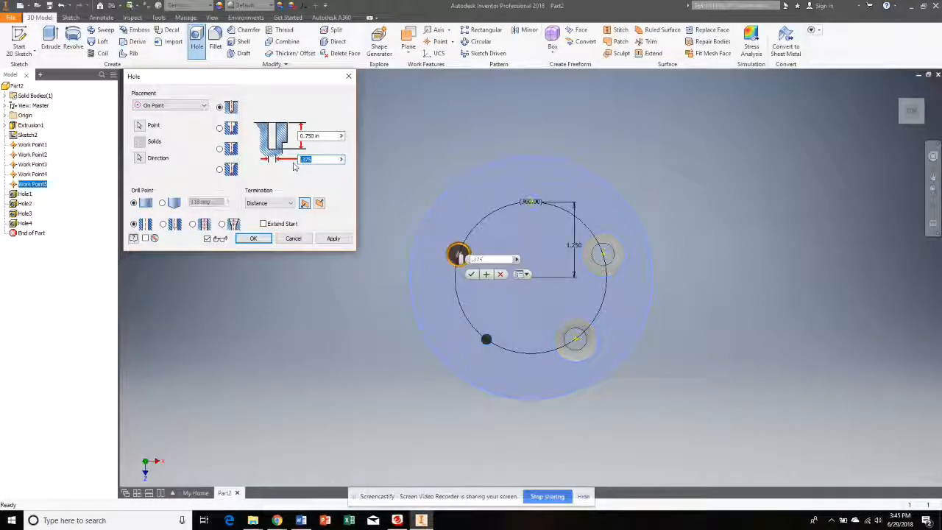
pyautogui.write('7')
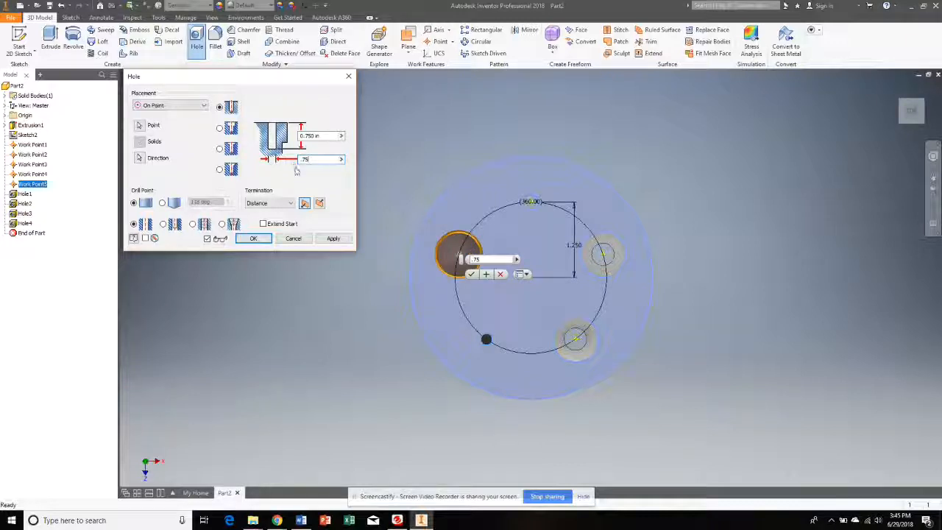
pyautogui.click(332, 238)
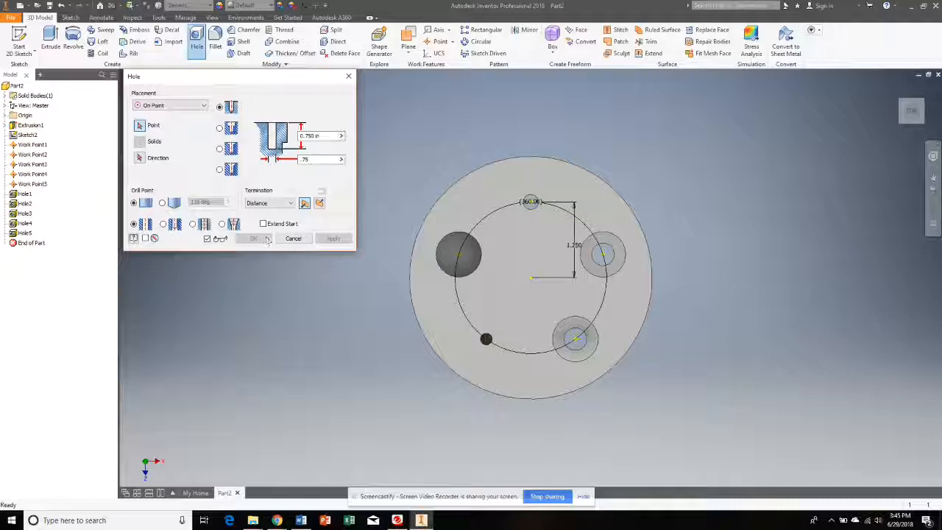
pyautogui.click(350, 78)
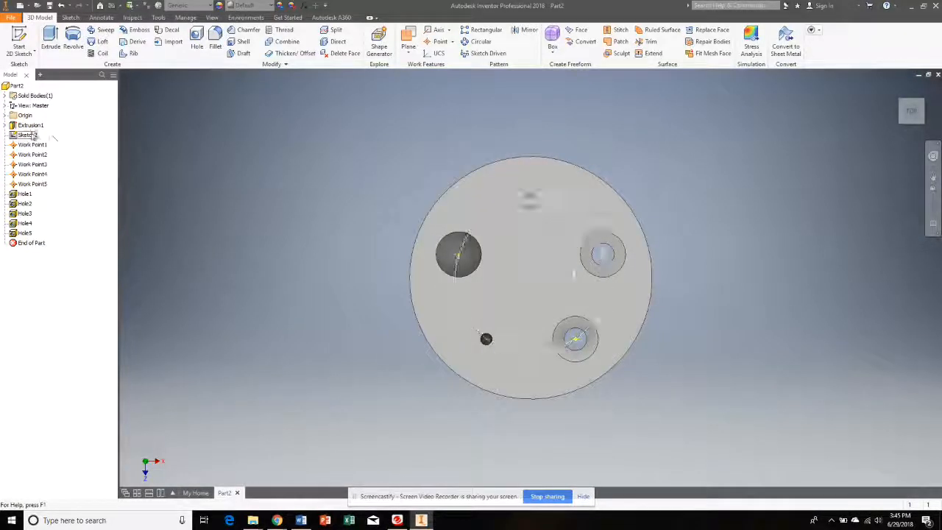
# - Hide the work point layout sketch and show the finished part in the home view
pyautogui.rightClick(31, 135)
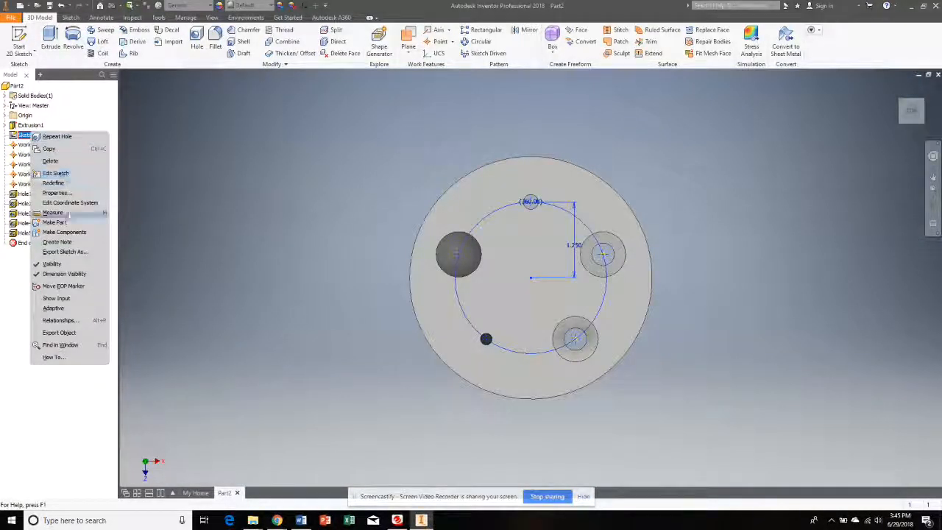
pyautogui.click(52, 263)
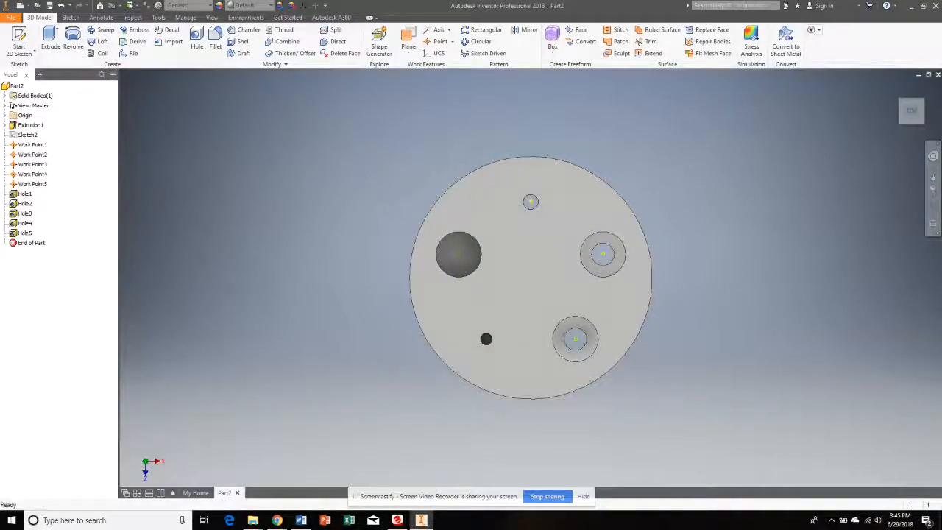
pyautogui.click(902, 126)
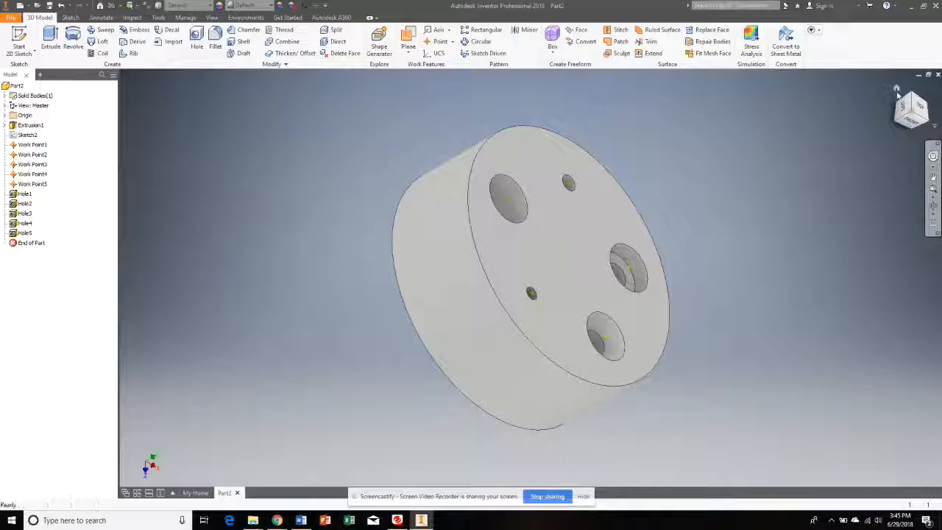
pyautogui.click(897, 89)
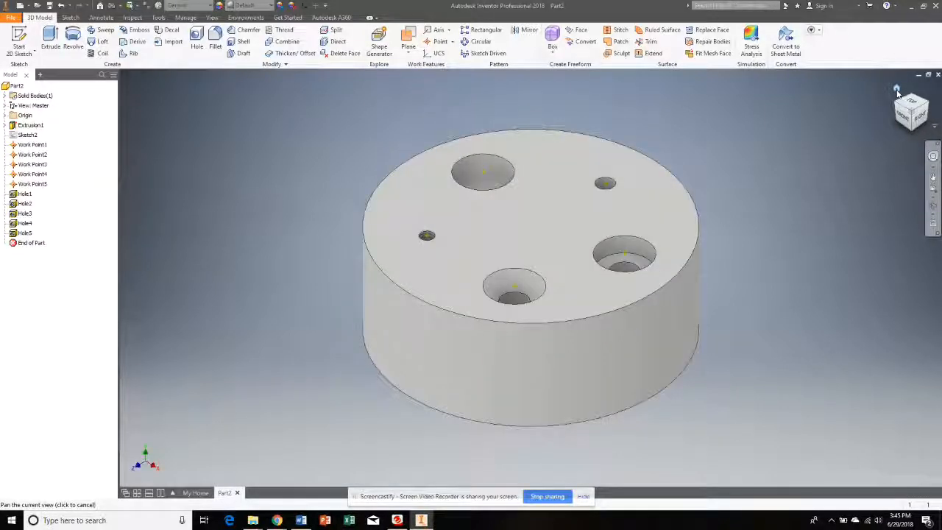